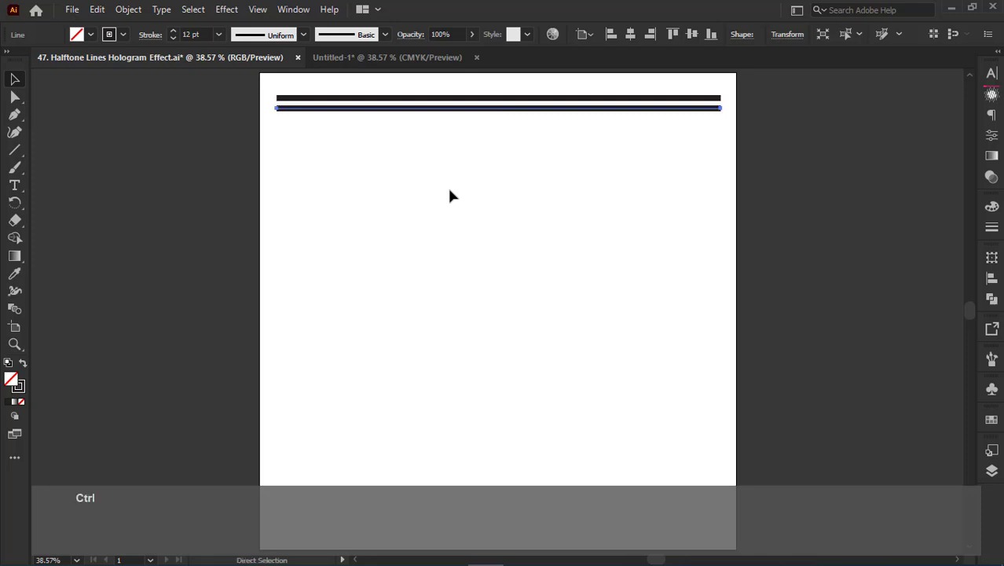
- Repeat the last line duplication until evenly spaced horizontal lines fill the artboard down to its lower margin
key(ctrl+d)
key(ctrl+d)
key(ctrl+d)
key(ctrl+d)
key(ctrl+d)
key(ctrl+d)
key(ctrl+d)
key(ctrl+d)
key(ctrl+d)
key(ctrl+d)
key(ctrl+d)
key(ctrl+d)
key(ctrl+d)
key(ctrl+d)
key(ctrl+d)
key(ctrl+d)
key(ctrl+d)
key(ctrl+d)
key(ctrl+d)
key(ctrl+d)
key(ctrl+d)
key(ctrl+d)
key(ctrl+d)
key(ctrl+d)
key(ctrl+d)
key(ctrl+d)
key(ctrl+d)
key(ctrl+d)
key(ctrl+d)
key(ctrl+d)
key(ctrl+d)
key(ctrl+d)
key(ctrl+d)
key(ctrl+d)
key(ctrl+d)
key(ctrl+d)
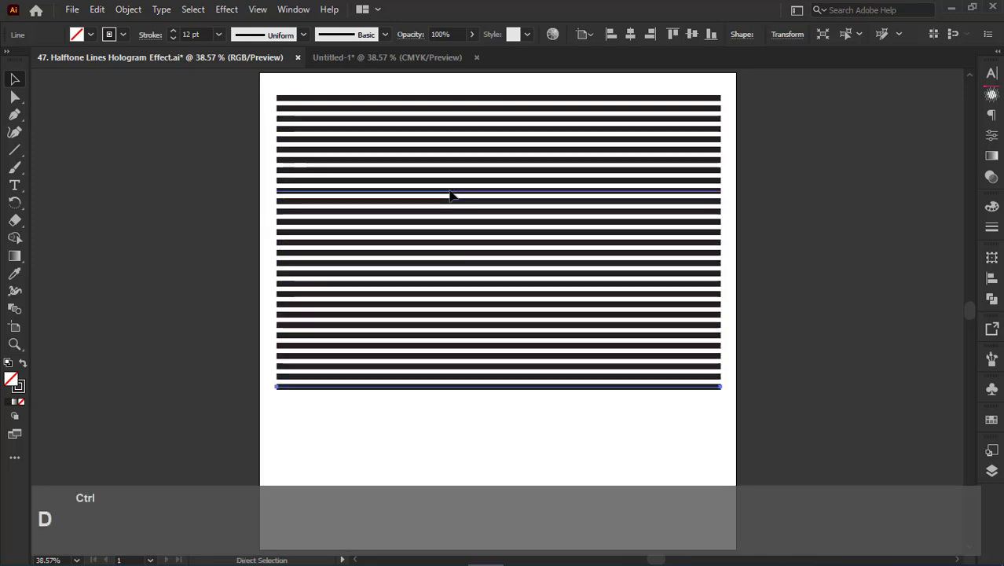
- Group all the horizontal lines and centre the group horizontally and vertically on the artboard
key(ctrl+a)
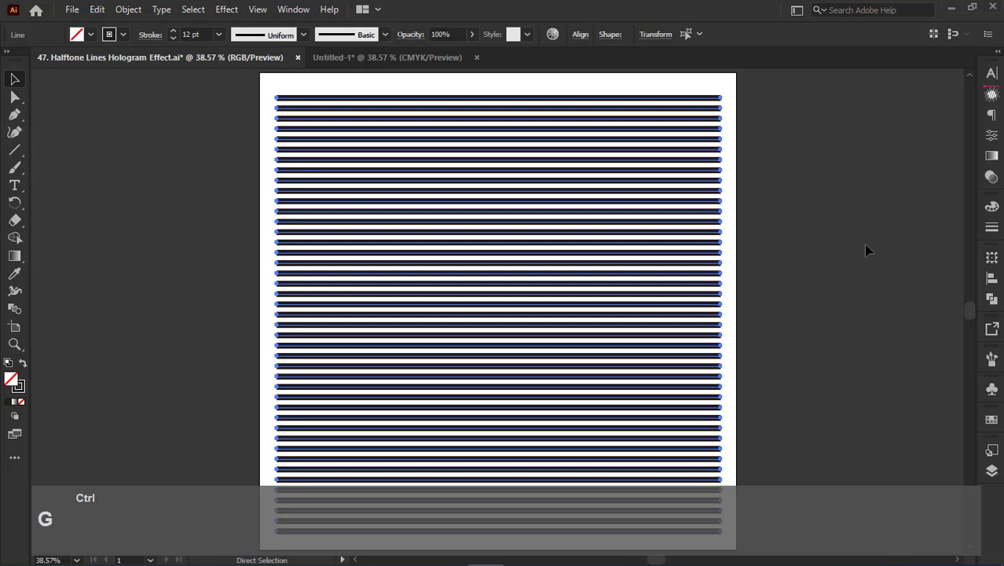
key(ctrl+g)
click(630, 33)
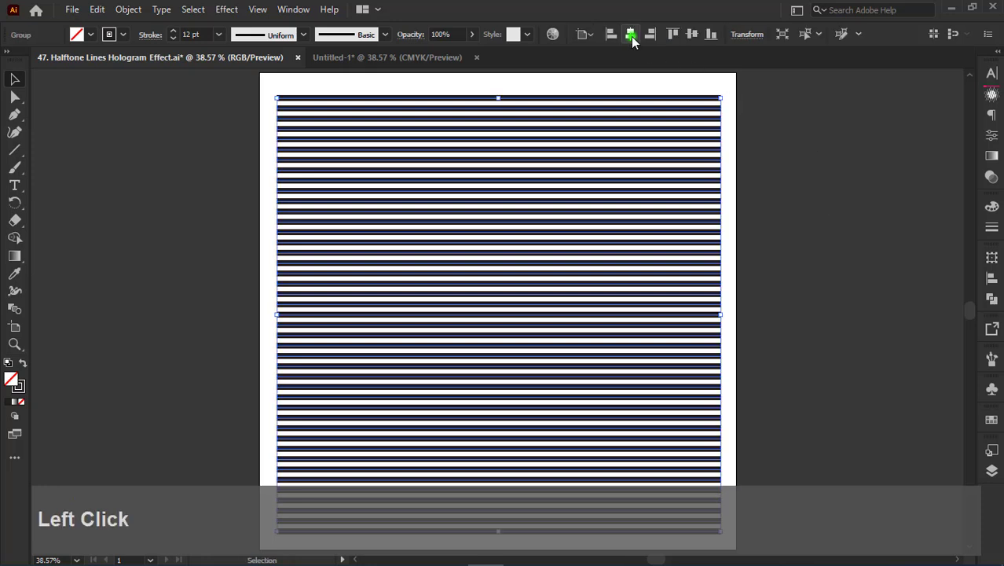
click(692, 33)
click(831, 134)
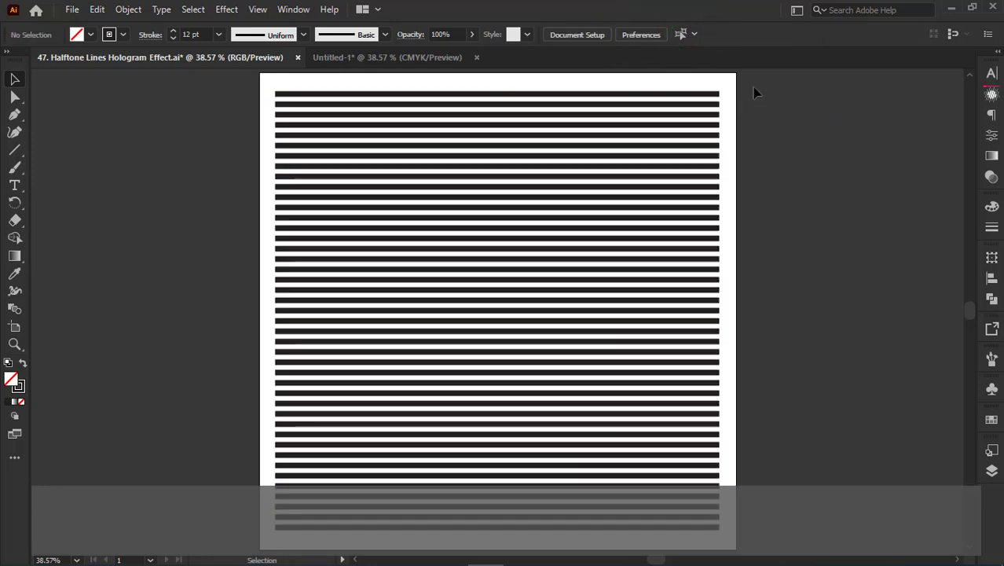
- Copy the line group and paste a duplicate in place in front of it
drag(753, 93, 613, 157)
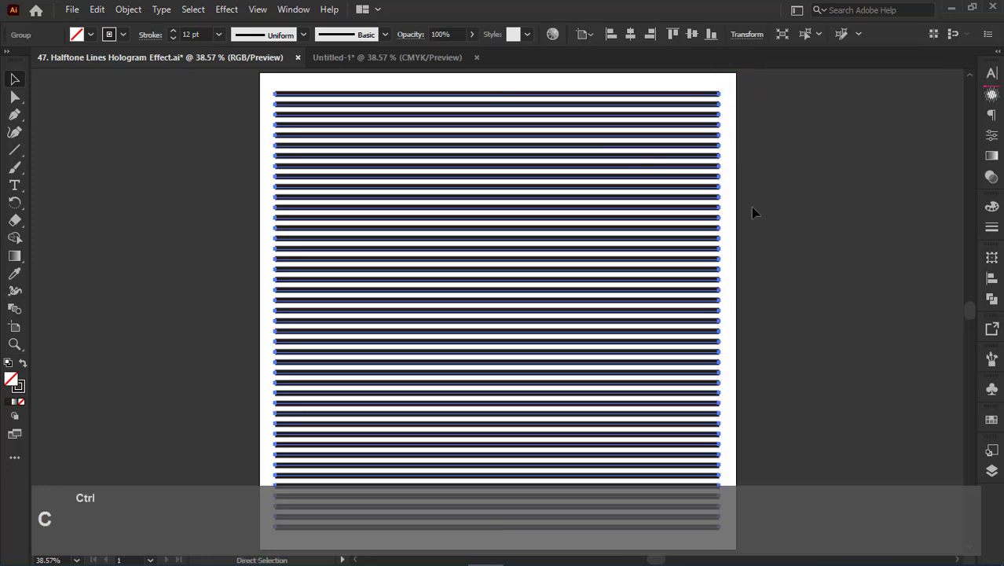
key(ctrl+f)
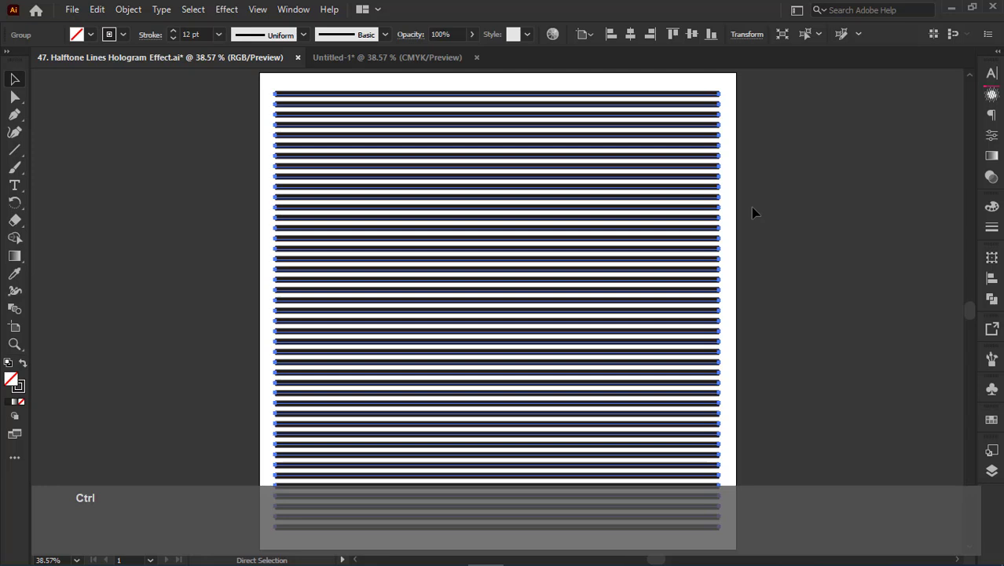
key(ctrl+f)
click(692, 163)
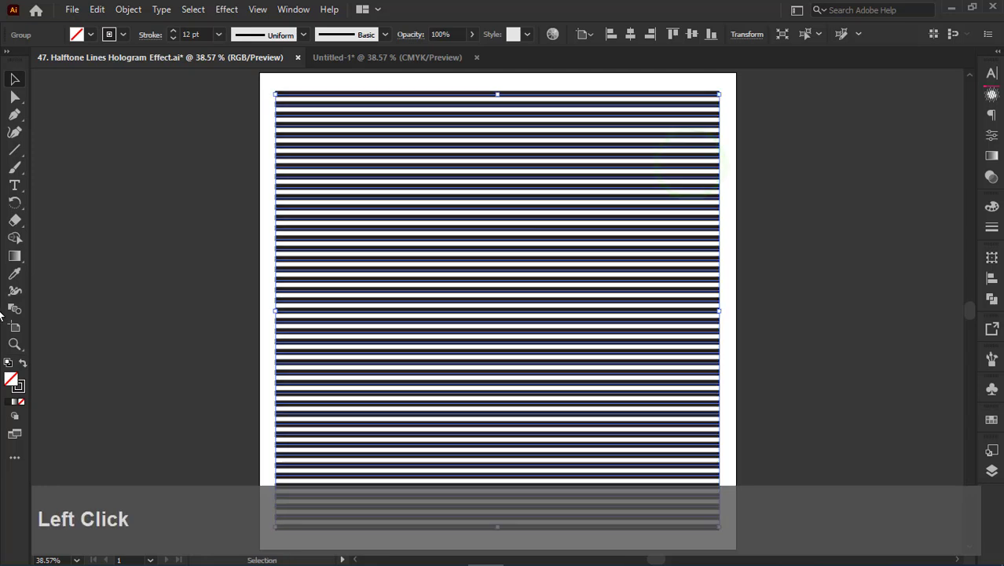
- Give the front line group a dark red stroke and set its stroke weight to 6 pt
click(18, 385)
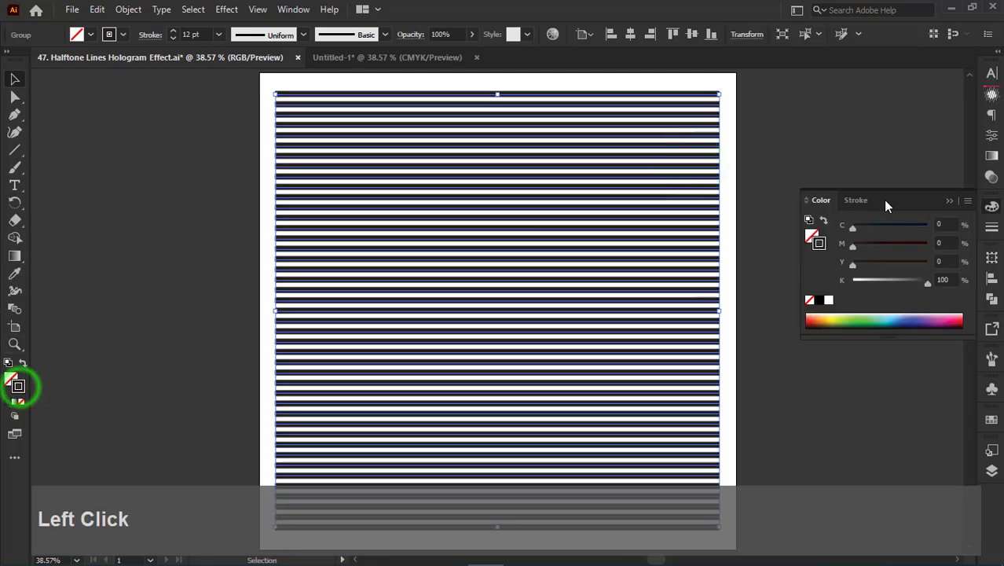
click(810, 321)
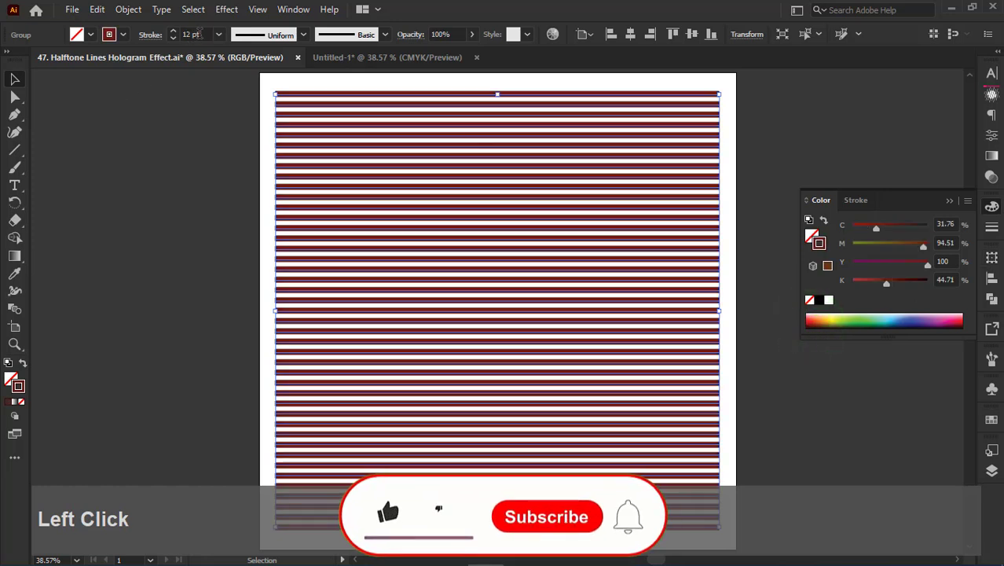
click(197, 34)
text(6 )
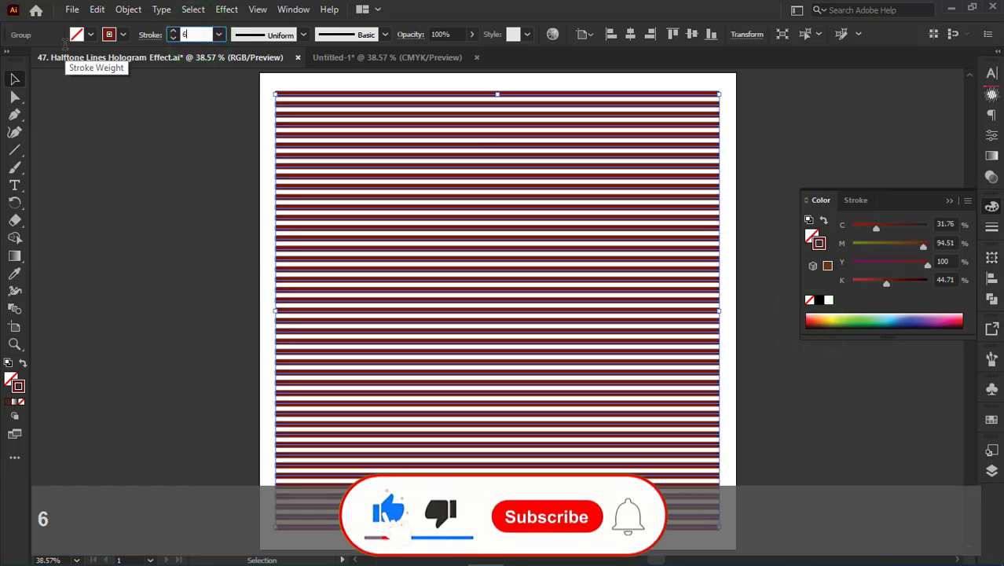
text(pt)
key(Return)
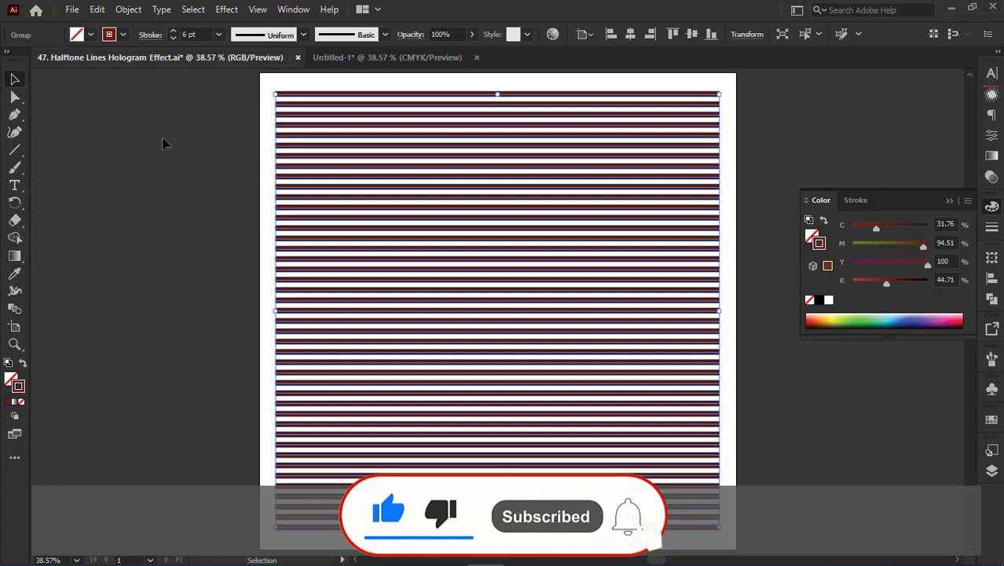
- Hide the thin red line group
key(ctrl)
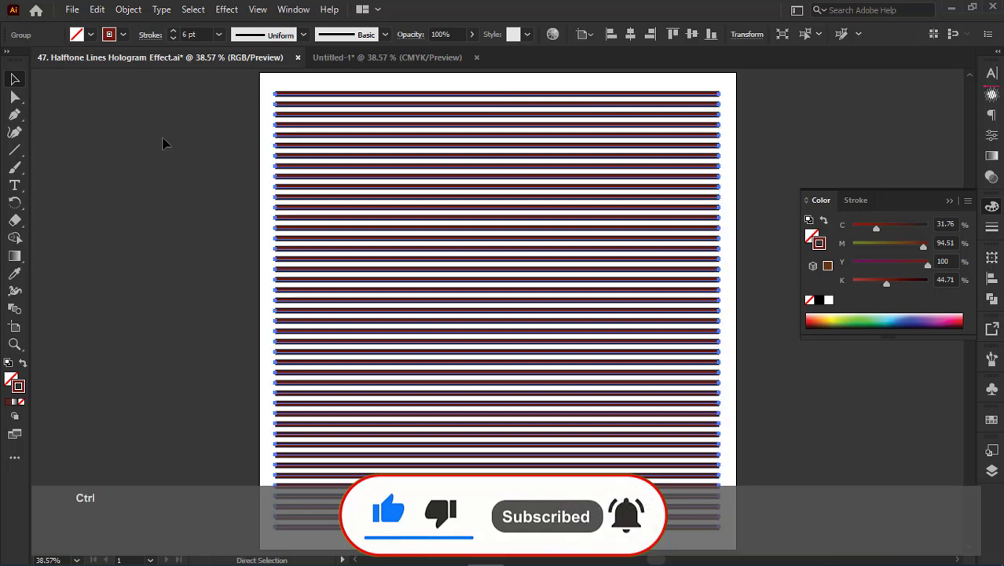
key(ctrl+3)
click(137, 198)
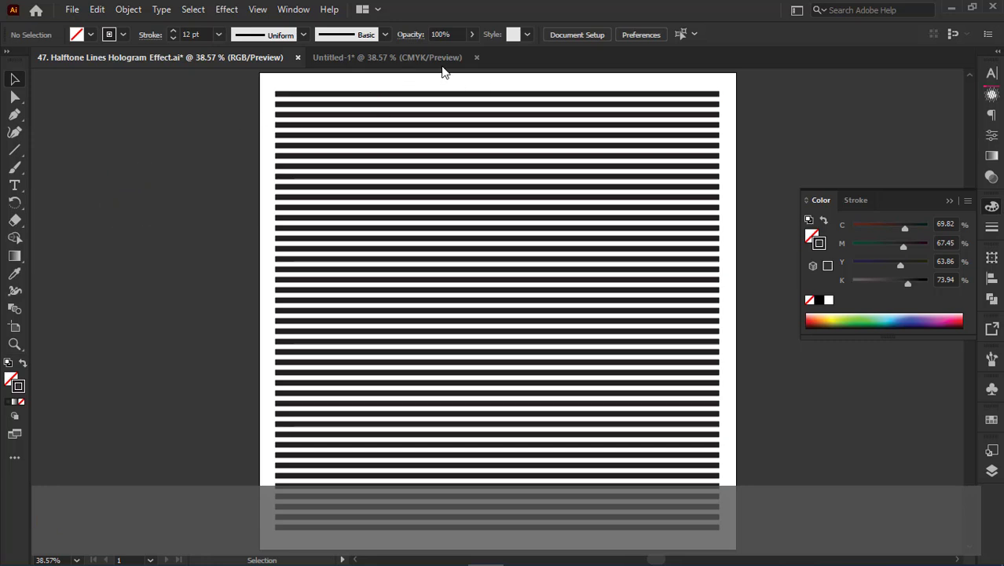
- Copy the bodybuilder silhouette from the Untitled-1 document and paste it over the lines in the Halftone Lines Hologram Effect document
click(416, 58)
click(417, 129)
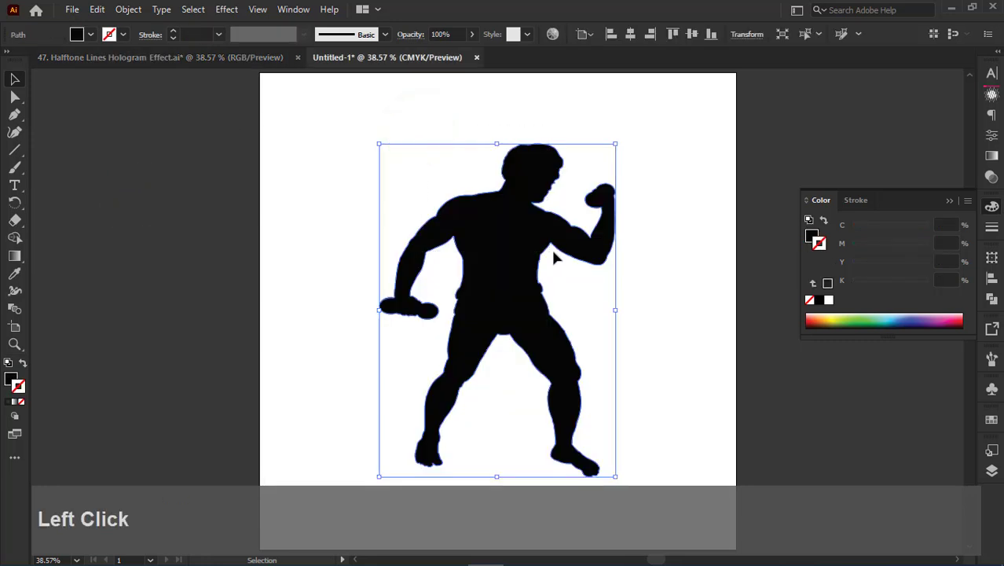
key(a)
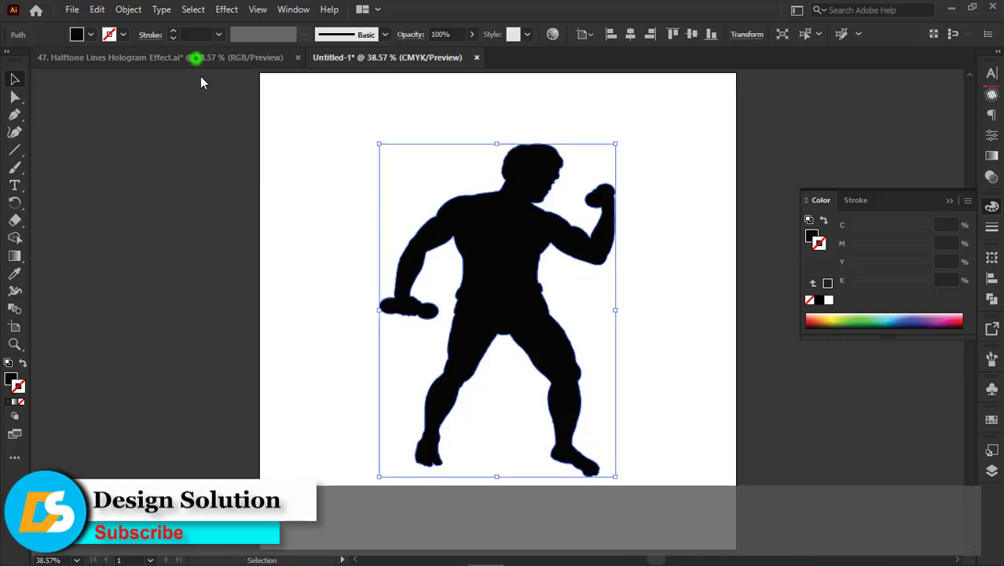
click(195, 58)
click(148, 148)
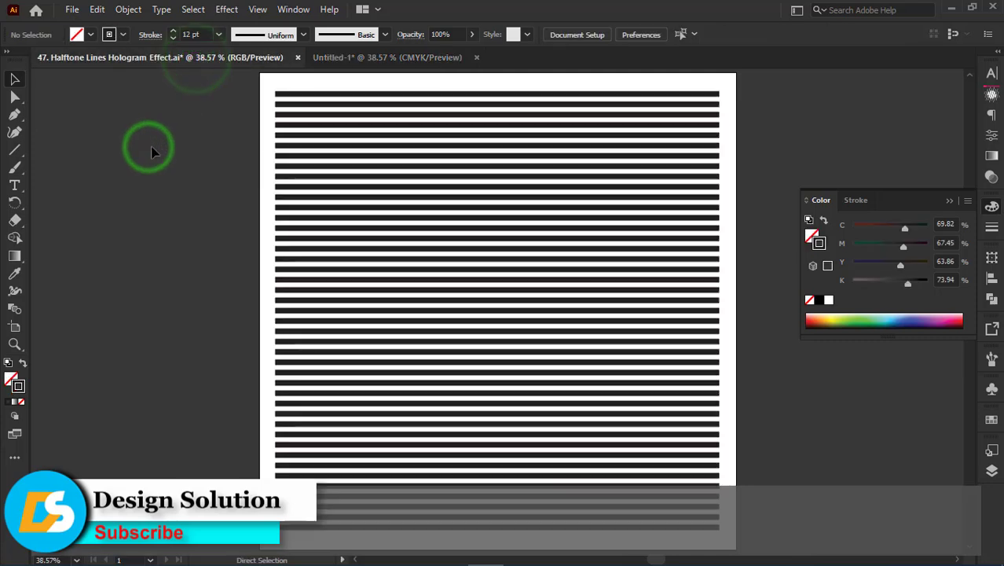
key(ctrl+v)
key(v)
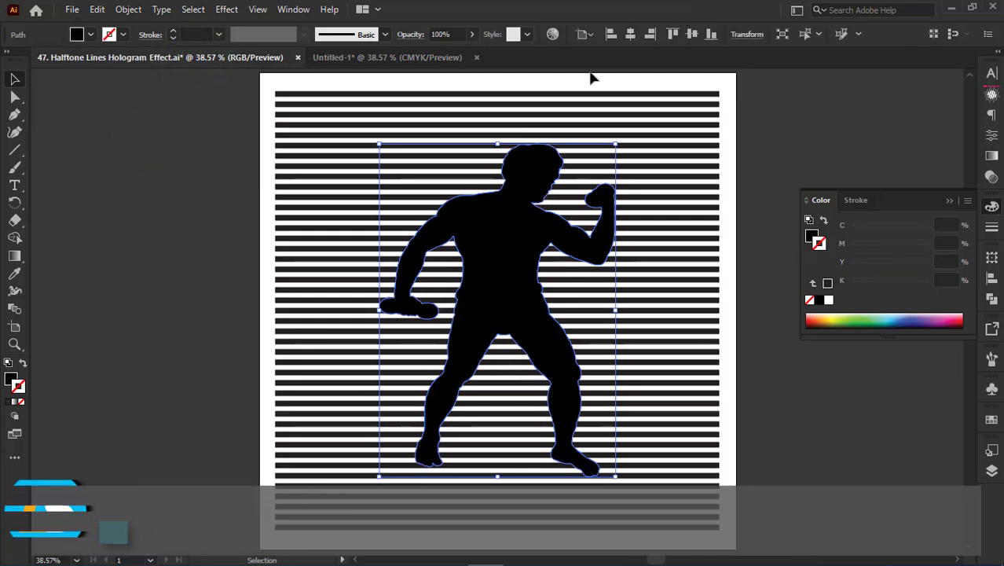
- Centre the silhouette on the artboard and enlarge it slightly from its centre
click(632, 33)
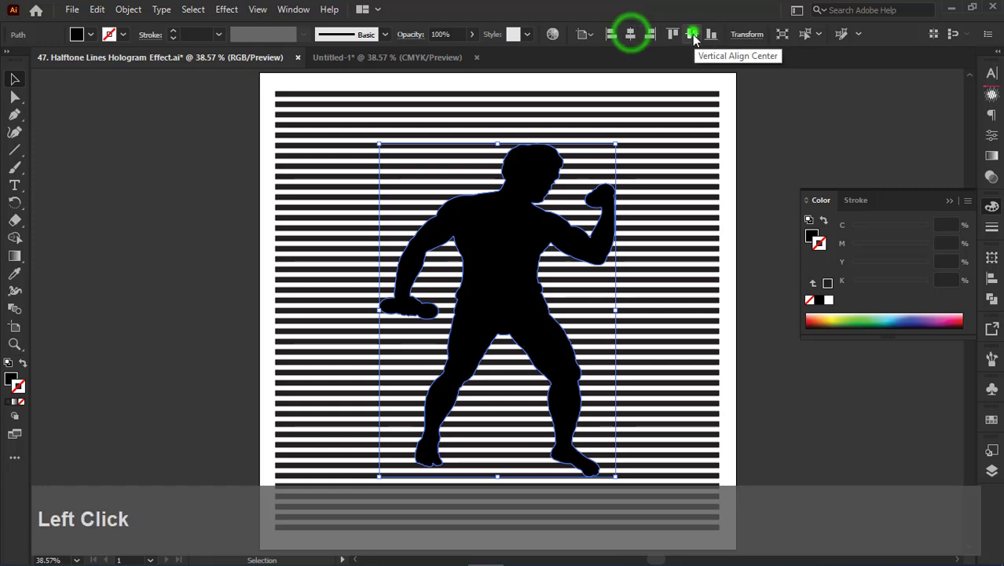
drag(616, 145, 629, 126)
click(773, 98)
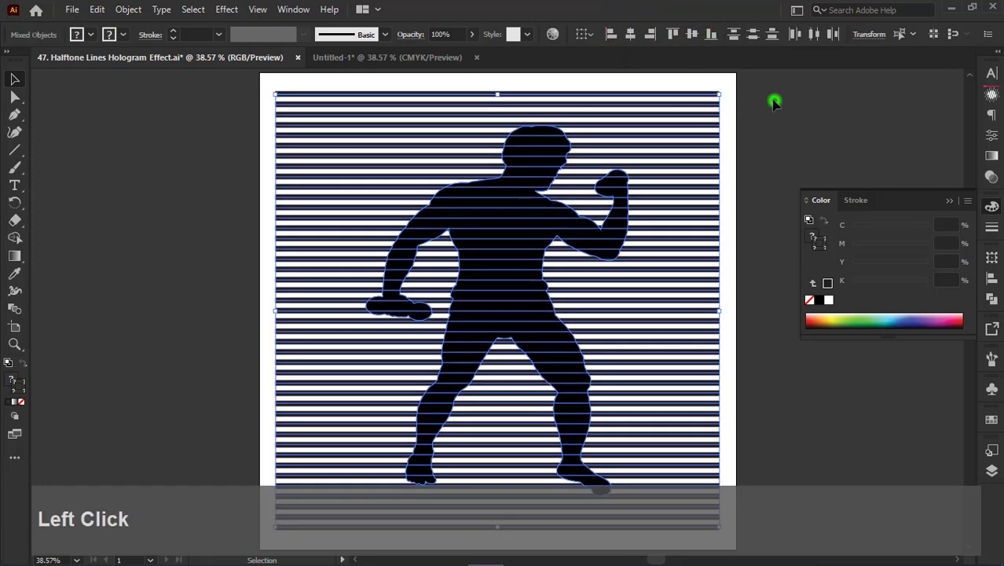
- Select all artwork and use Shape Builder to remove the line segments outside the silhouette's upper body
key(a)
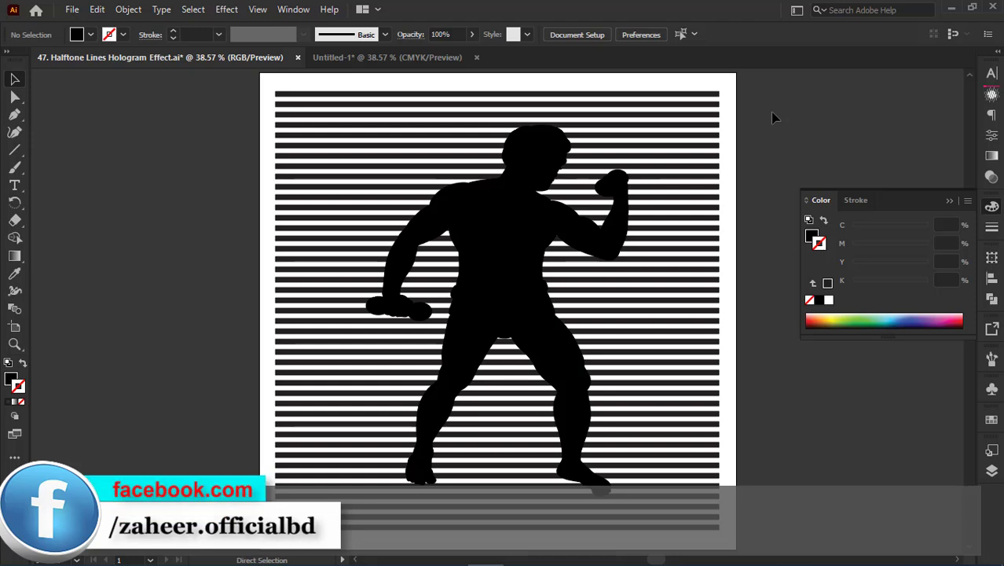
key(ctrl+a)
key(v)
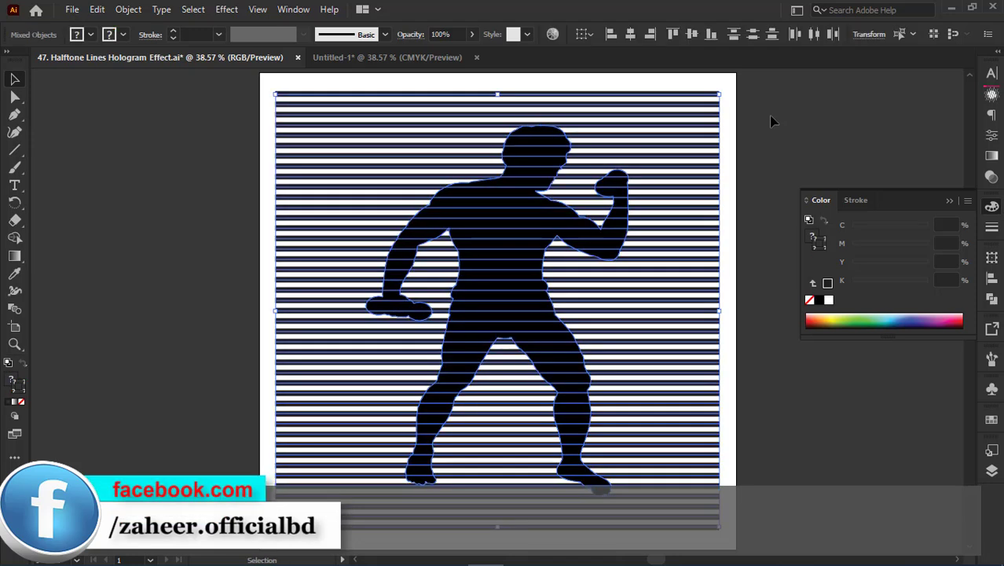
click(15, 244)
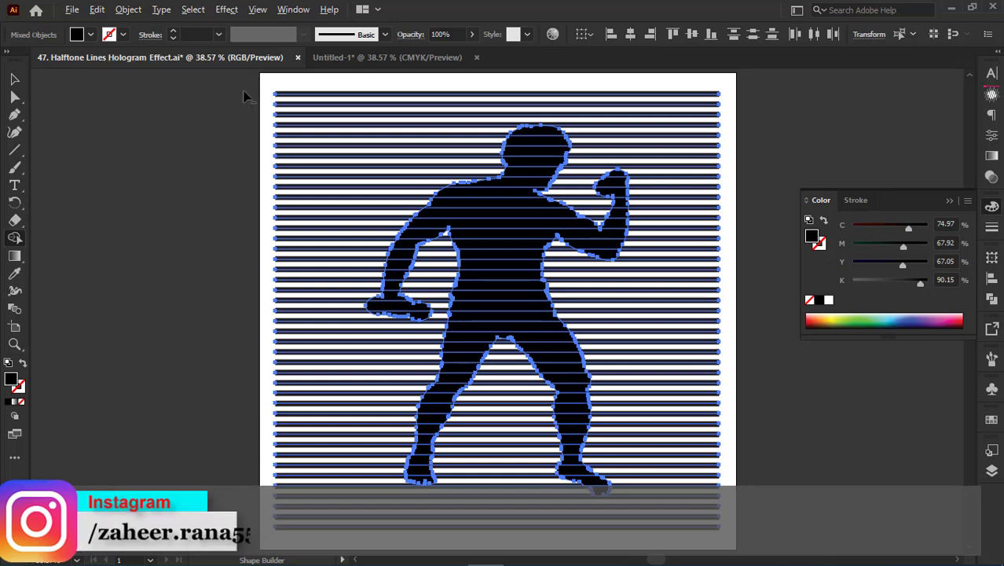
drag(246, 87, 286, 91)
mouse_move(224, 84)
mouse_down()
mouse_move(276, 95)
mouse_move(318, 256)
mouse_move(124, 151)
mouse_up()
drag(682, 211, 698, 433)
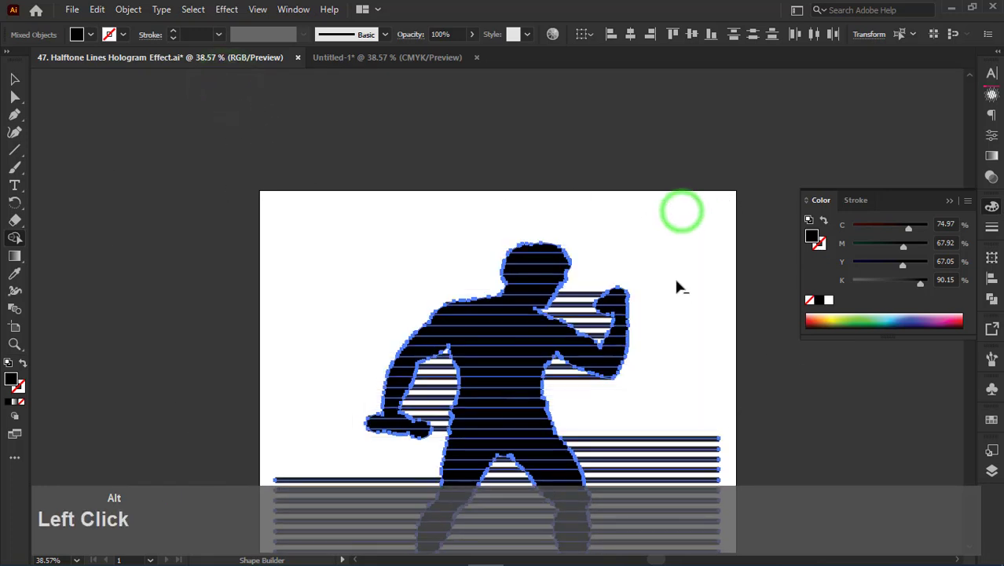
- Remove the remaining line segments beside and below the silhouette's legs and in the gap between them
scroll(672, 236, down, 5)
drag(653, 142, 704, 406)
drag(337, 188, 363, 375)
drag(481, 374, 501, 220)
alt+click(504, 213)
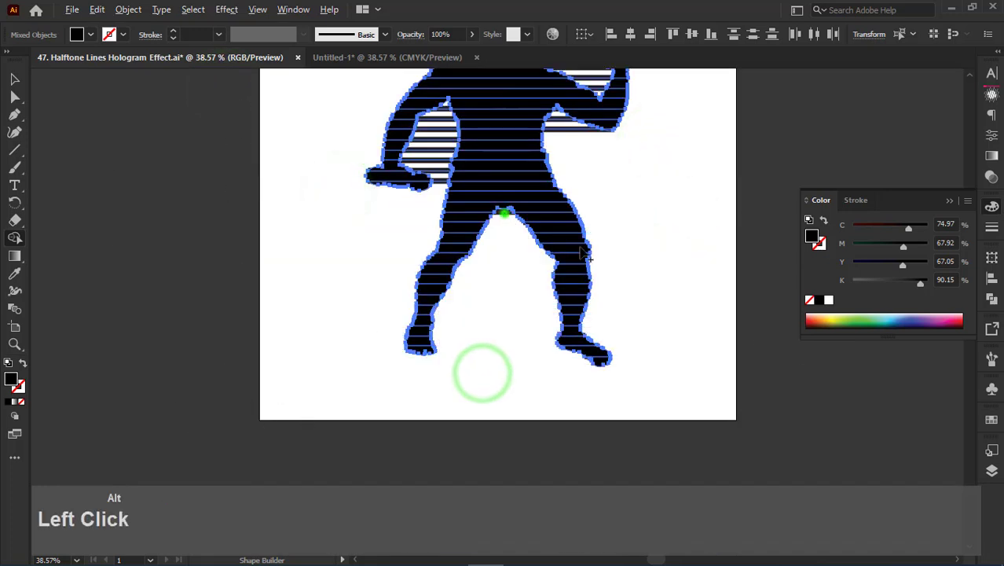
- Remove the line segments in the gaps under both arms and between the head and the raised arm
scroll(503, 213, up, 3)
drag(441, 256, 438, 188)
alt+click(447, 182)
drag(574, 213, 560, 185)
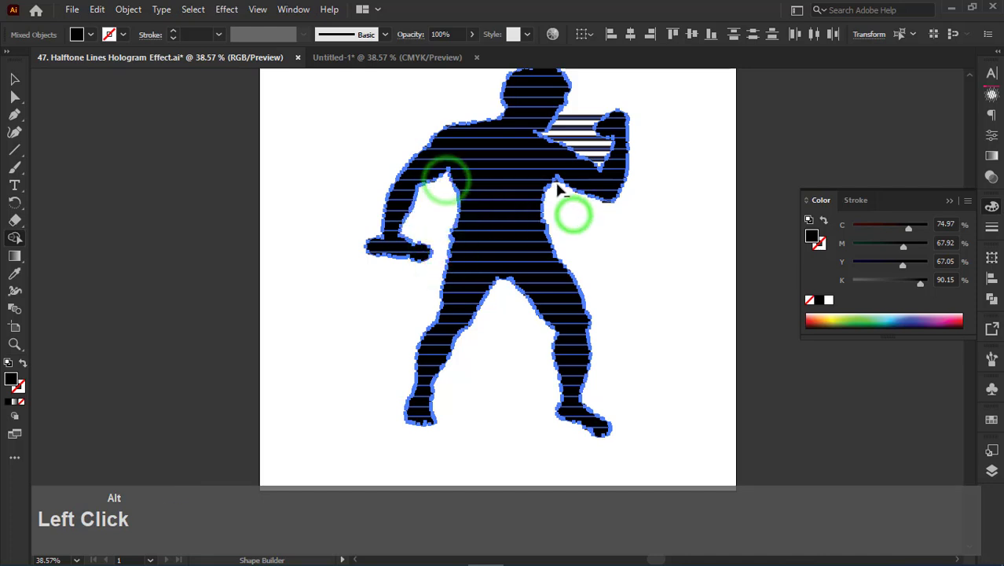
alt+click(558, 181)
drag(582, 103, 615, 165)
scroll(692, 168, up, 3)
- Delete the solid black silhouette, keeping the trimmed thick lines
key(v)
click(716, 302)
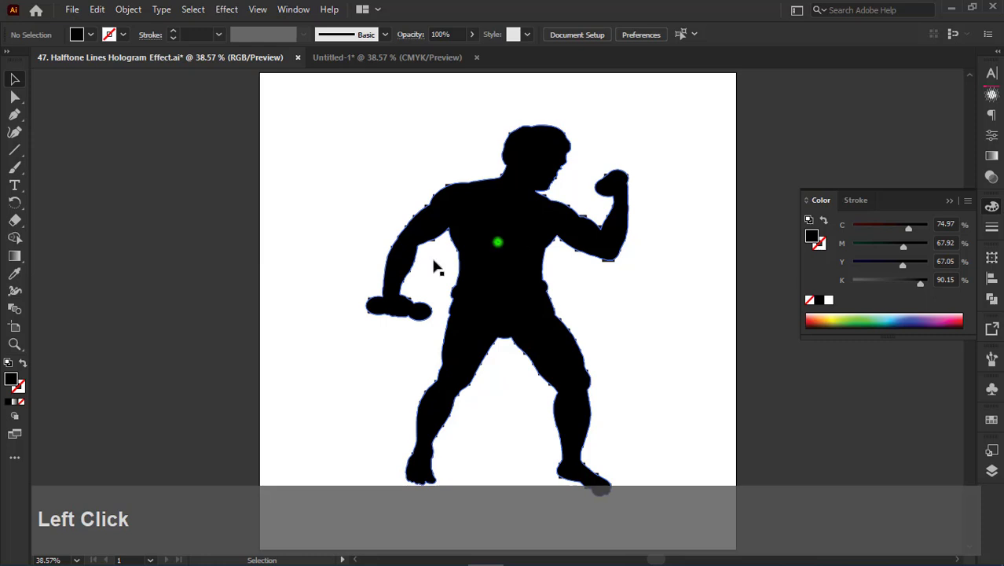
drag(498, 243, 373, 269)
key(Delete)
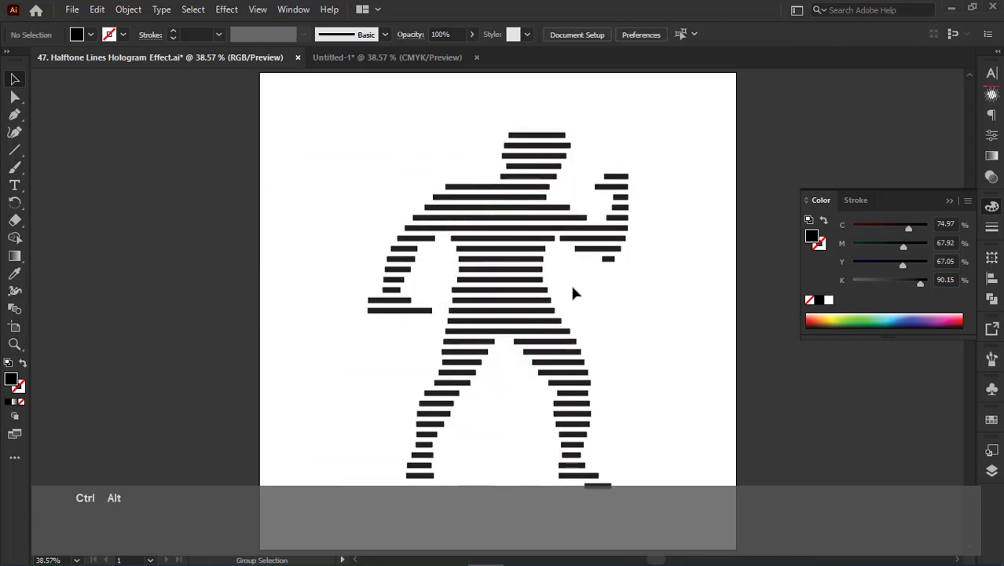
- Show the hidden thin line group again and change its stroke colour to black
key(ctrl+alt+3)
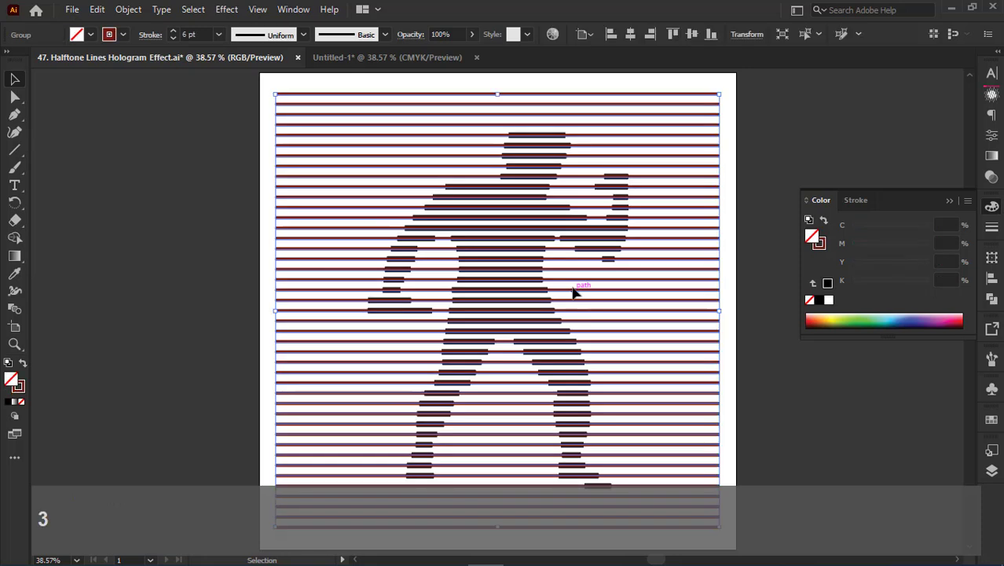
click(820, 243)
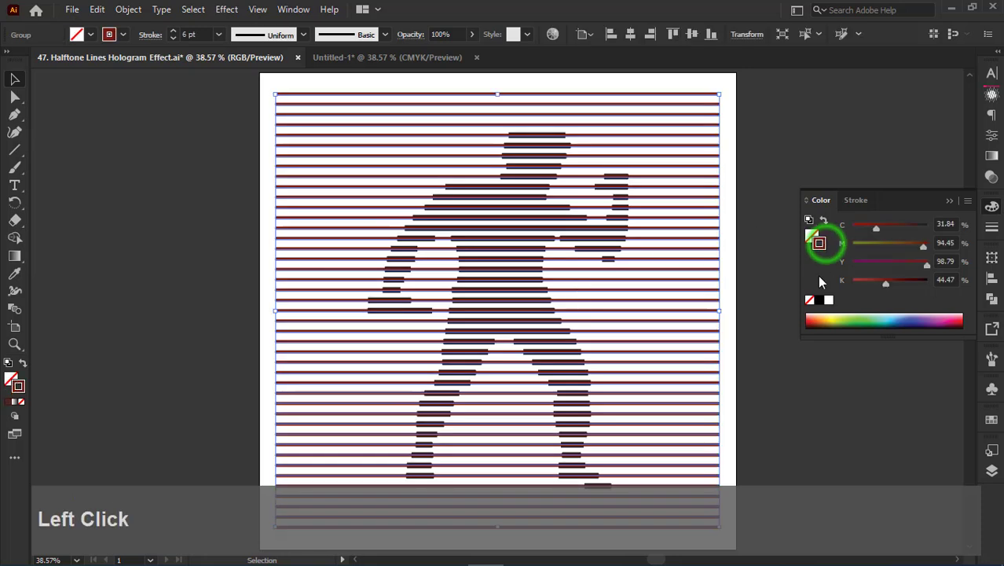
click(818, 300)
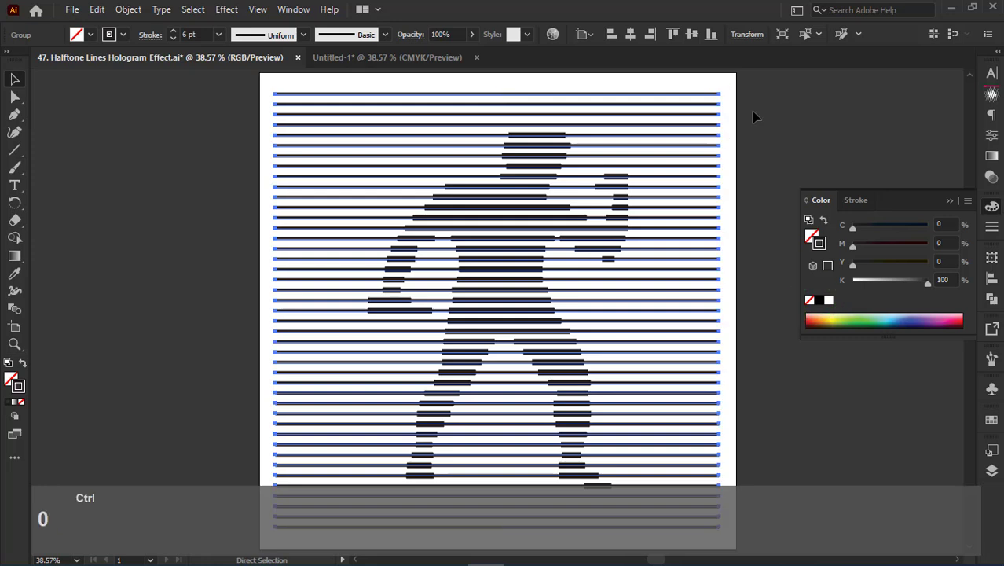
- Lock the thin full-width line group
key(ctrl+0)
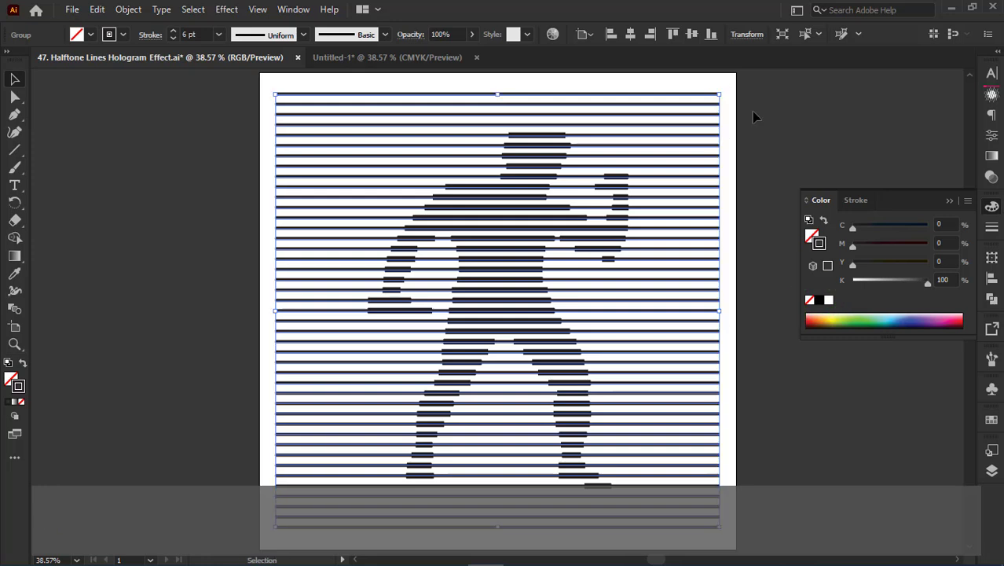
key(ctrl)
key(ctrl+2)
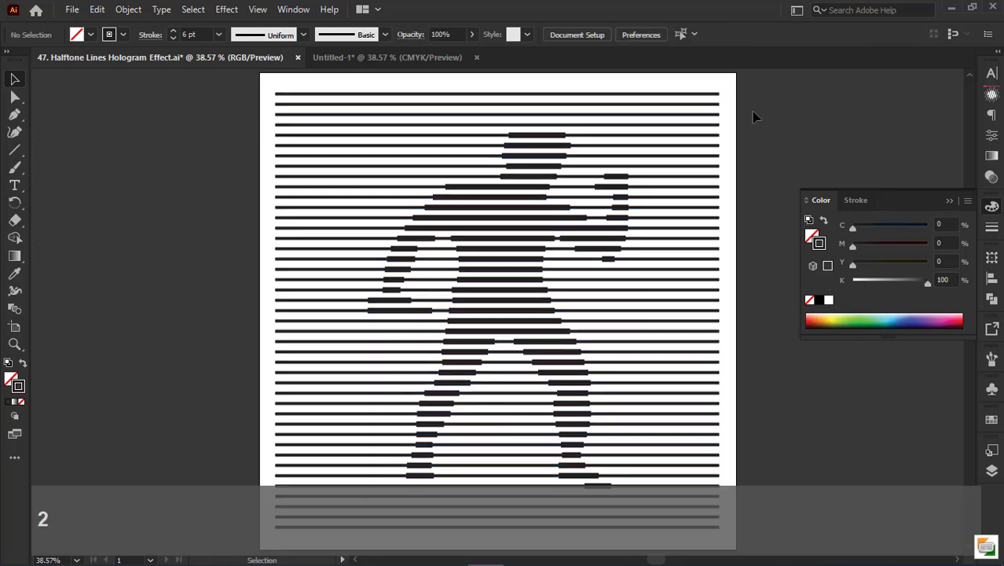
- Apply Width Profile 6 to the strokes of the thick silhouette lines
click(992, 227)
click(512, 172)
click(520, 179)
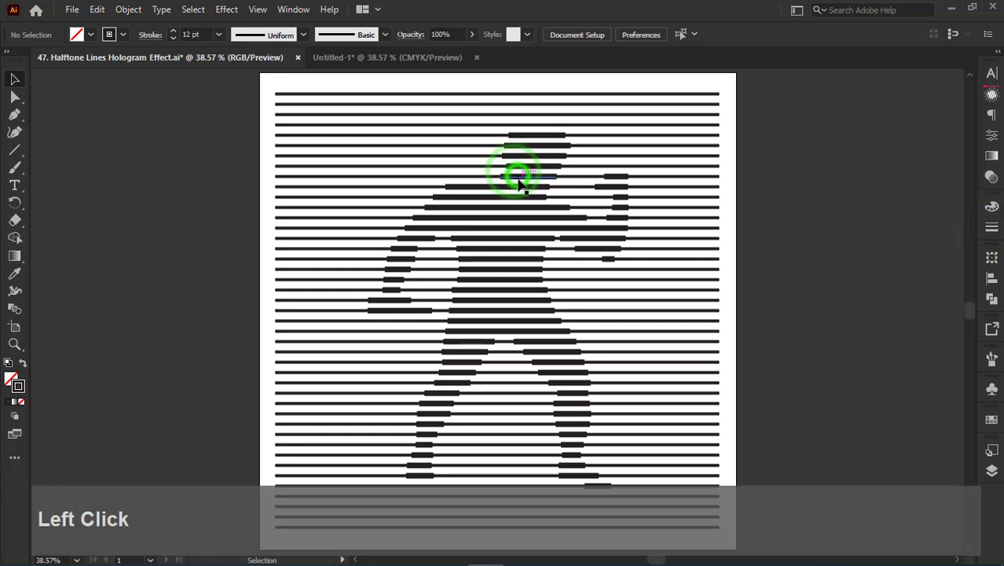
click(518, 182)
click(518, 176)
click(993, 228)
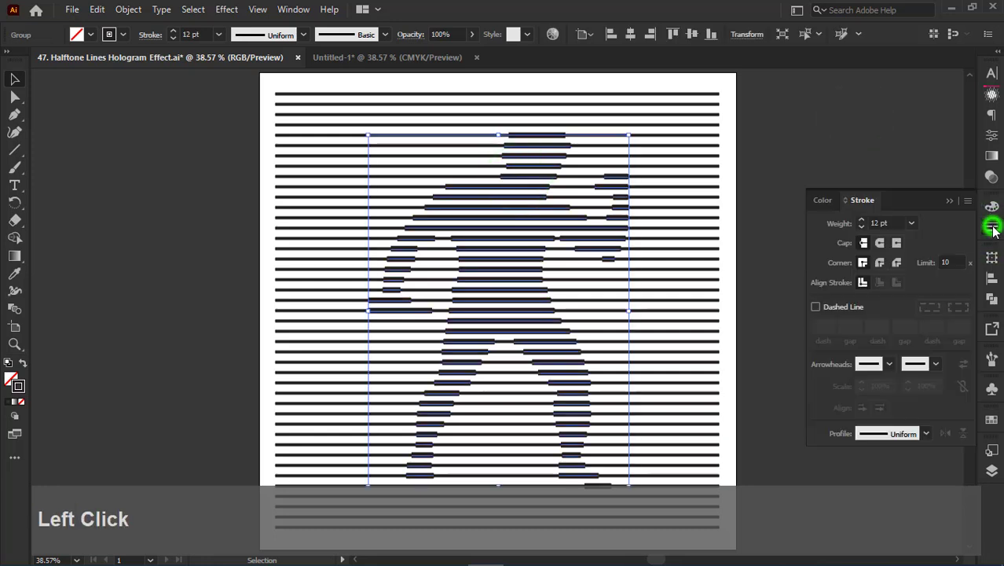
click(884, 436)
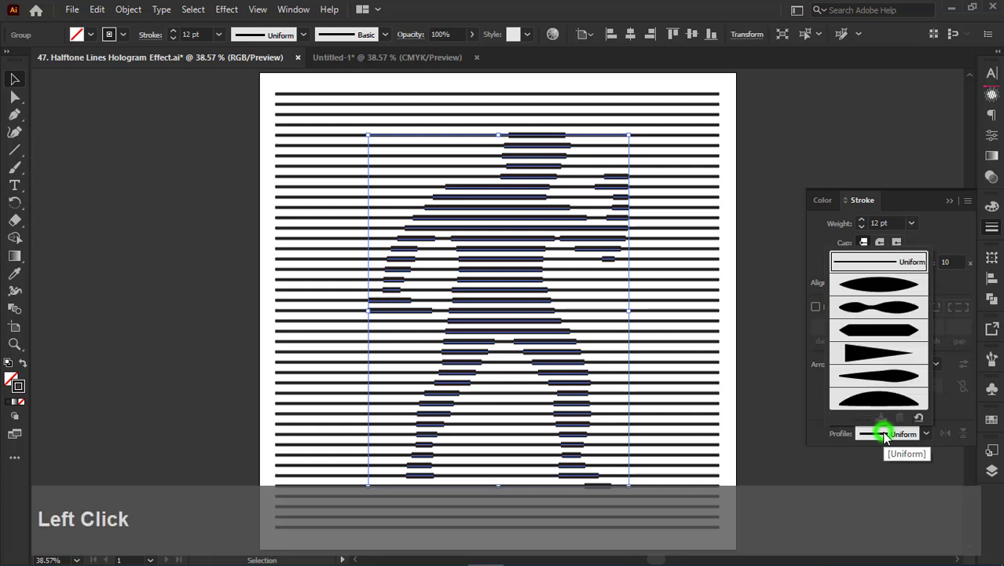
click(881, 402)
click(767, 187)
click(511, 200)
- Try Width Profile 5 and Width Profile 4 on the thick silhouette lines
click(893, 436)
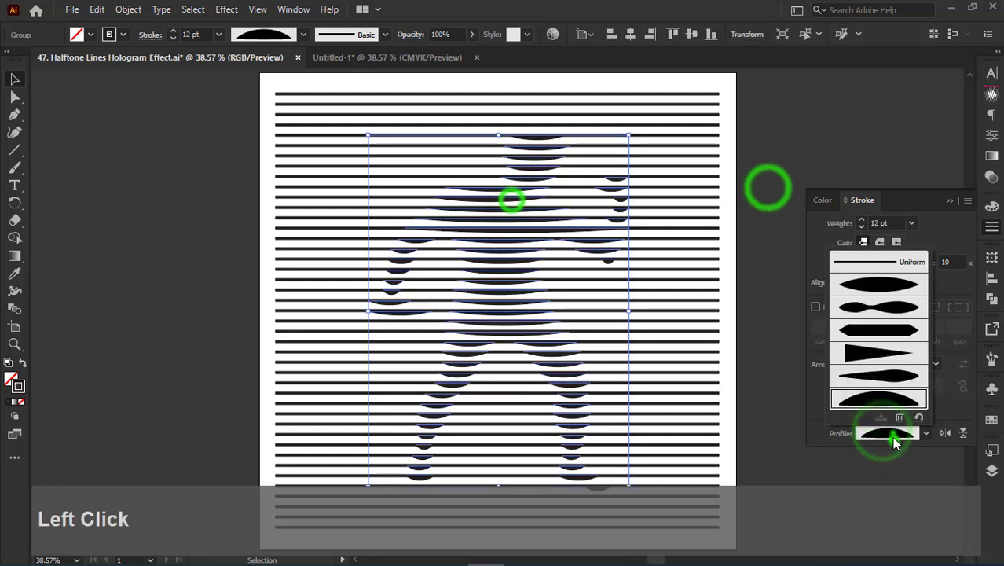
click(872, 374)
click(806, 294)
click(791, 143)
click(482, 219)
click(904, 438)
click(874, 344)
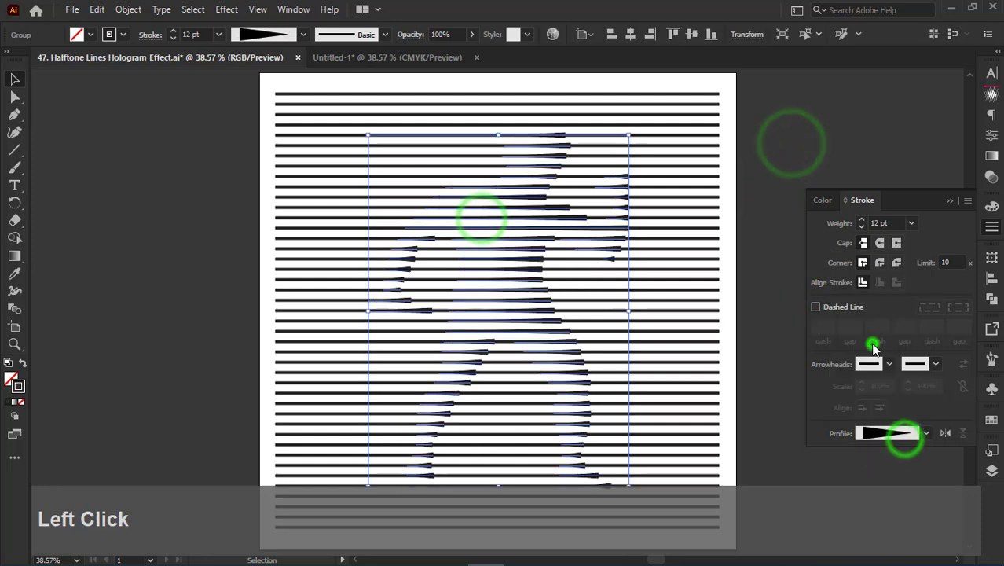
- Apply Width Profile 1 to the thick silhouette lines and deselect them
click(886, 429)
click(886, 316)
click(895, 433)
click(877, 308)
click(878, 281)
click(878, 434)
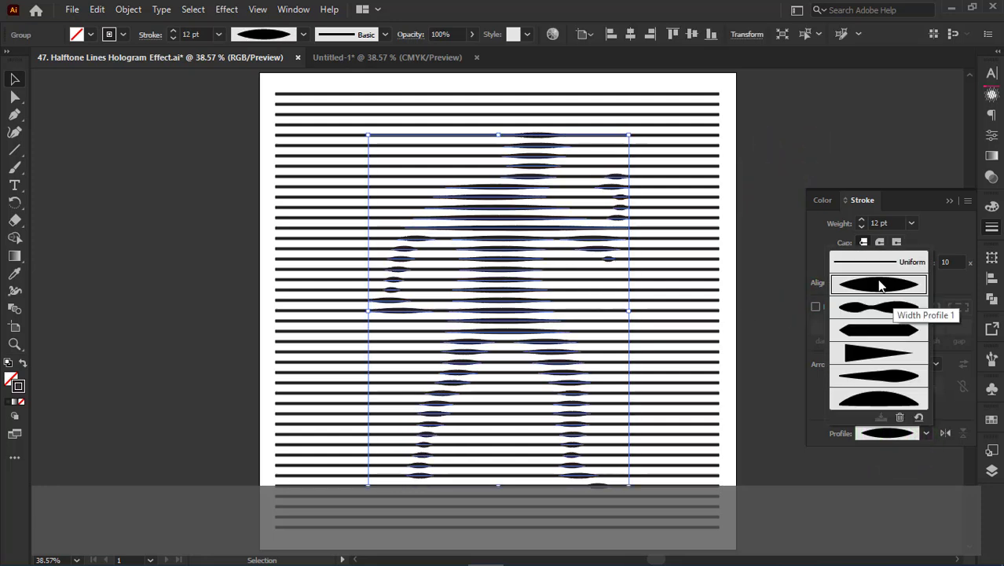
click(878, 282)
click(839, 121)
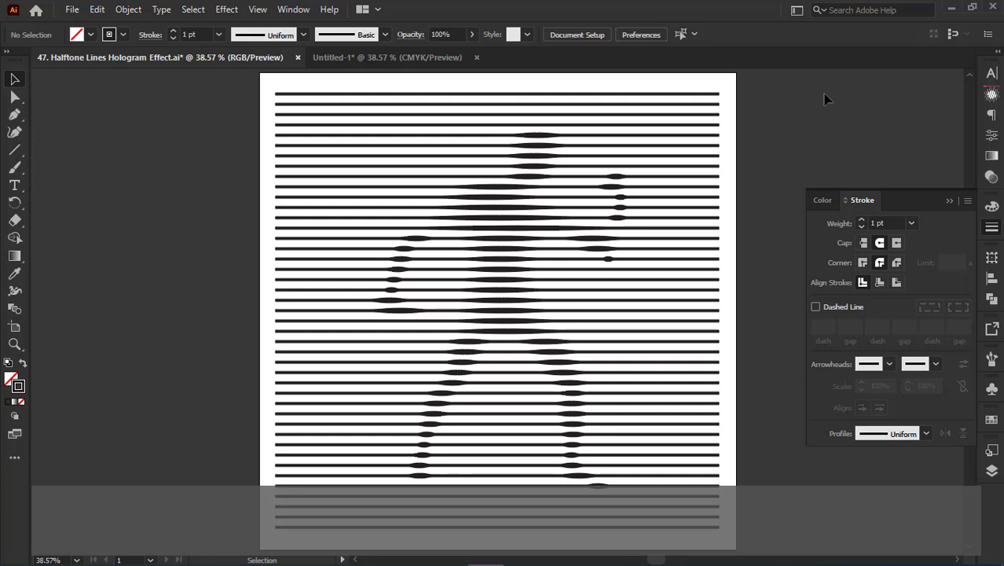
- Undo the silhouette work back to the plain full-width 6 pt lines and select that line group
key(ctrl+z)
key(ctrl+z)
key(ctrl+z)
drag(751, 87, 644, 139)
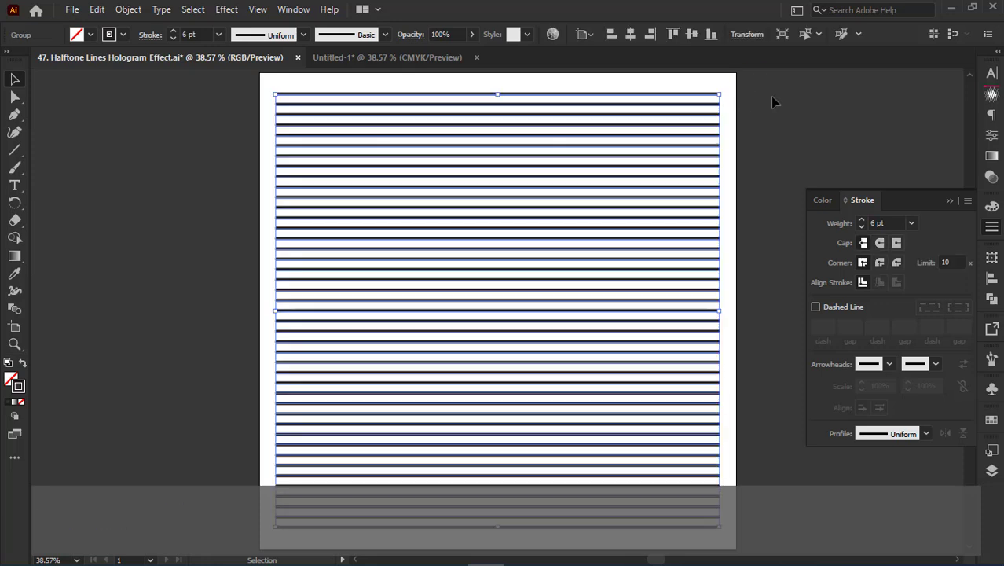
- Copy and hide the thin line group, paste the copy in place, and set its stroke weight to 12 pt
key(ctrl)
key(ctrl+3)
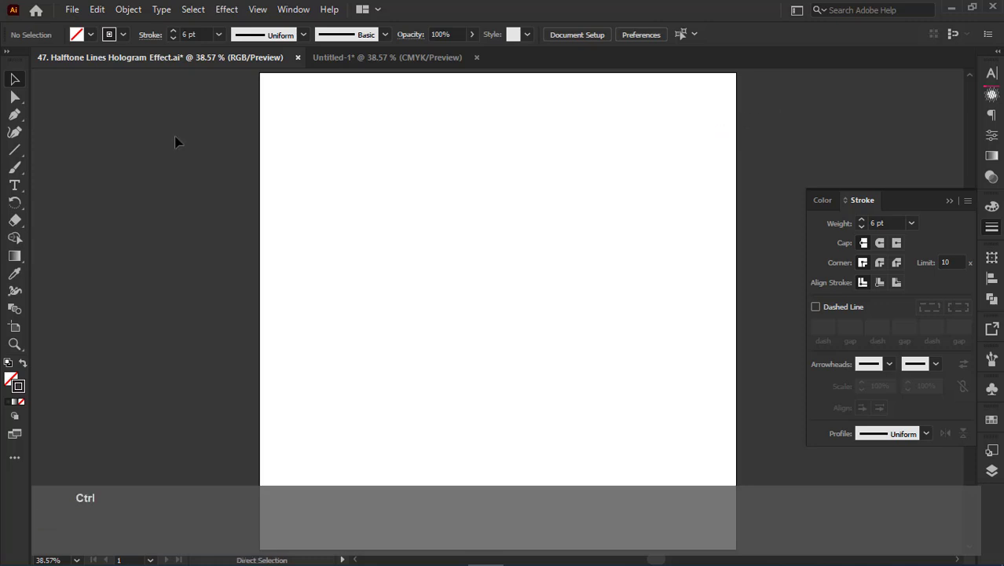
key(ctrl+f)
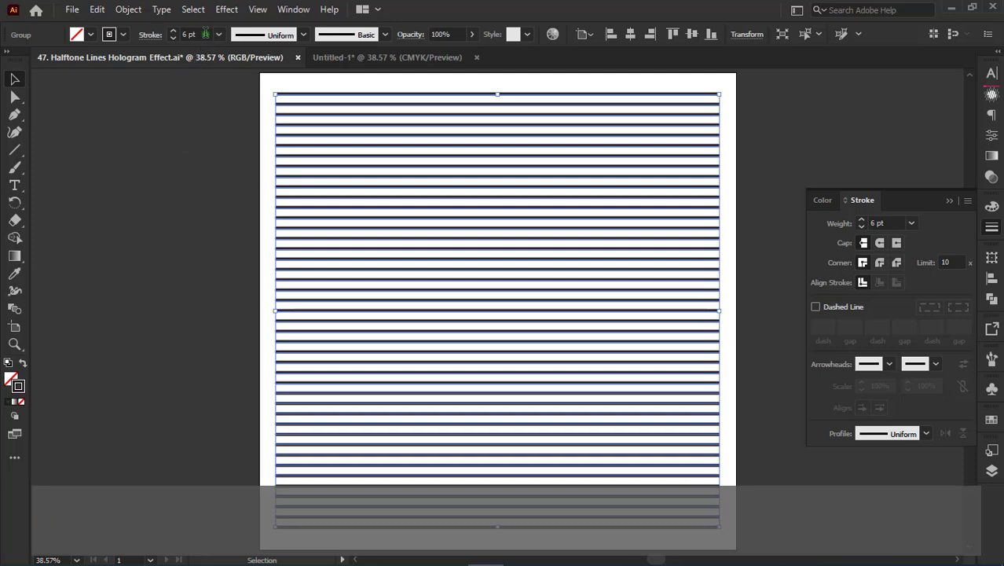
click(196, 35)
text(12)
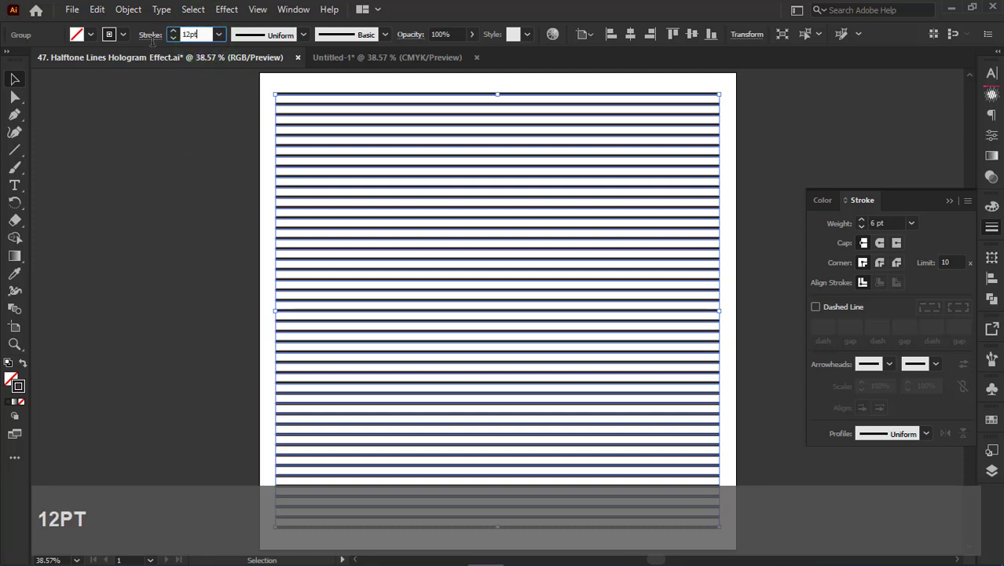
key(Return)
- Draw a large tilted five-pointed star over the thick lines and centre it on the artboard
click(15, 149)
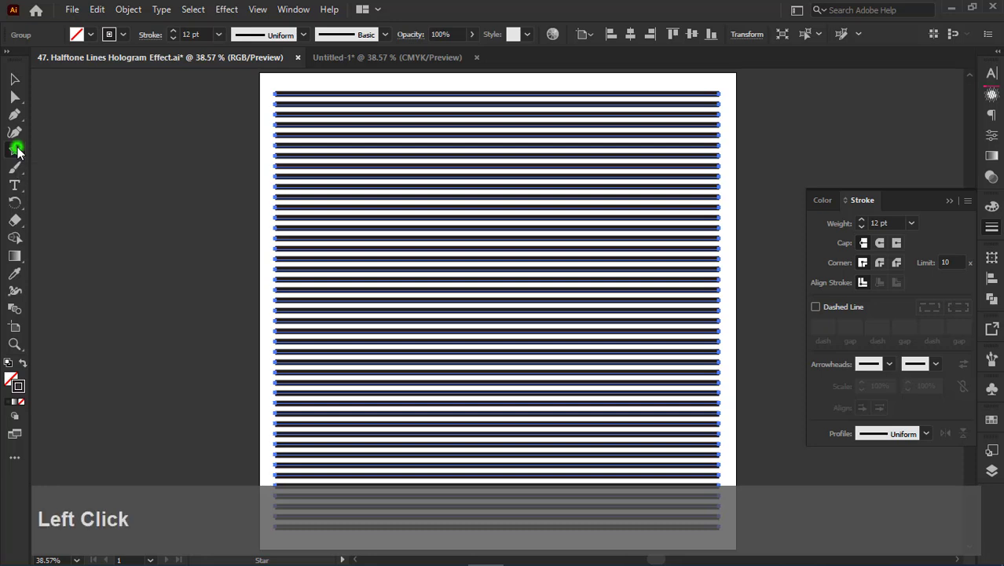
drag(502, 330, 652, 467)
click(14, 79)
drag(701, 119, 783, 116)
drag(639, 448, 617, 420)
click(630, 34)
click(694, 34)
- Select the star and all lines, and remove the line segments above and to the right of the star with Shape Builder
key(ctrl)
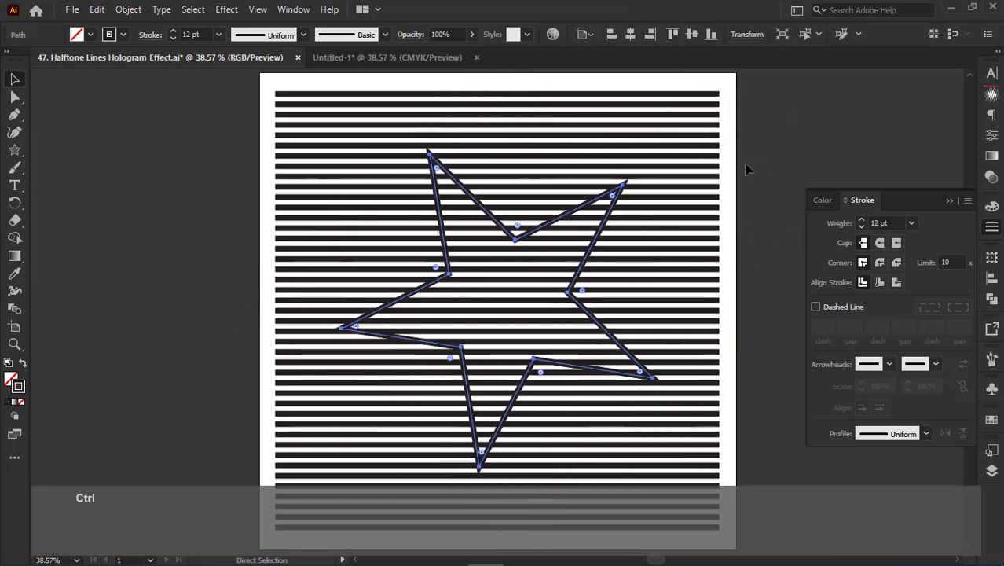
key(ctrl+a)
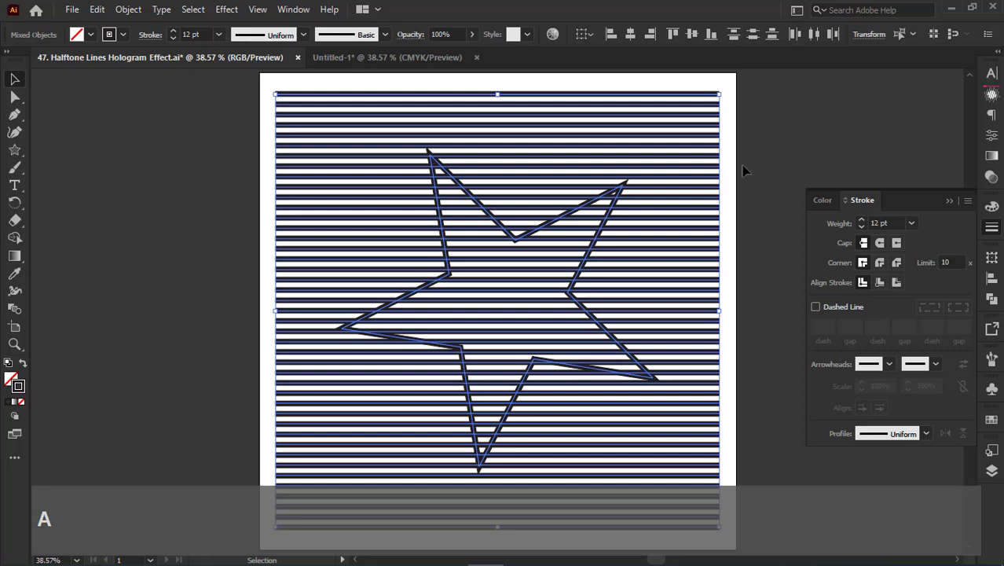
click(14, 239)
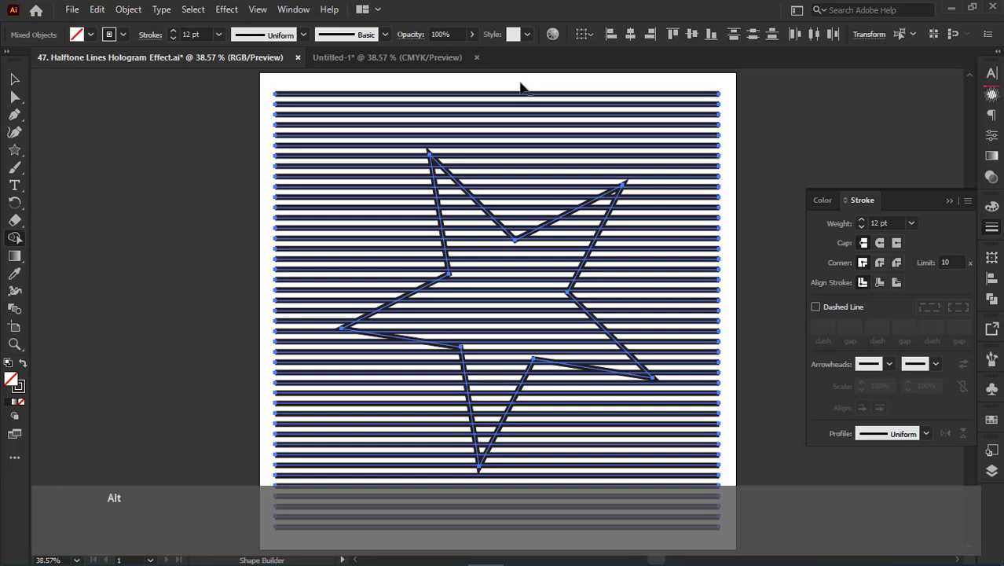
drag(517, 83, 520, 229)
drag(520, 189, 522, 184)
drag(524, 77, 525, 182)
drag(654, 149, 683, 293)
mouse_move(679, 276)
mouse_down()
mouse_move(705, 329)
mouse_move(711, 412)
mouse_up()
alt+click(572, 392)
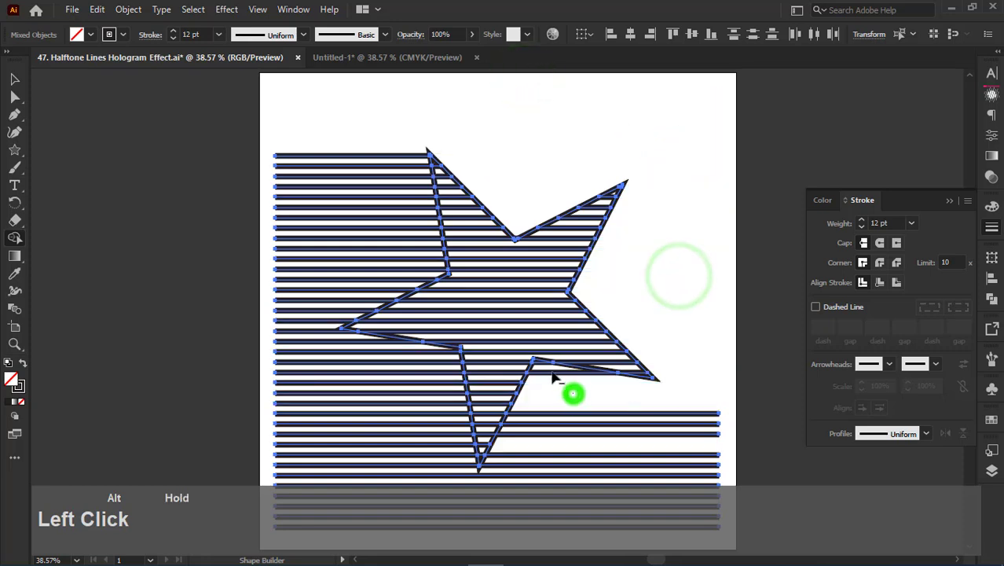
alt+click(538, 363)
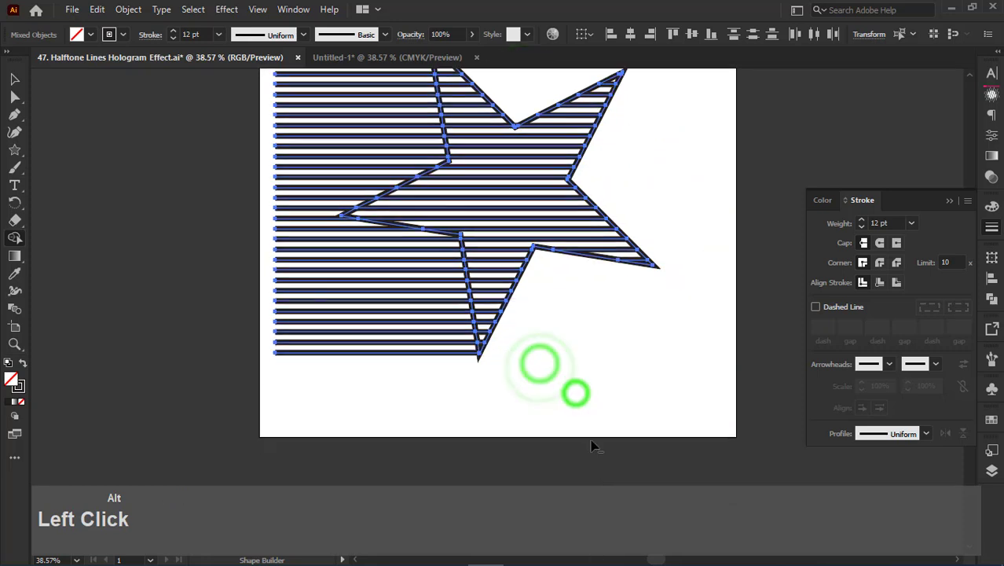
- Remove the remaining line segments to the left of and below the star with Shape Builder
drag(316, 375, 298, 111)
drag(292, 191, 293, 342)
scroll(320, 144, up, 5)
drag(323, 145, 295, 253)
- Delete the star outline, keeping the trimmed thick lines inside it
click(14, 78)
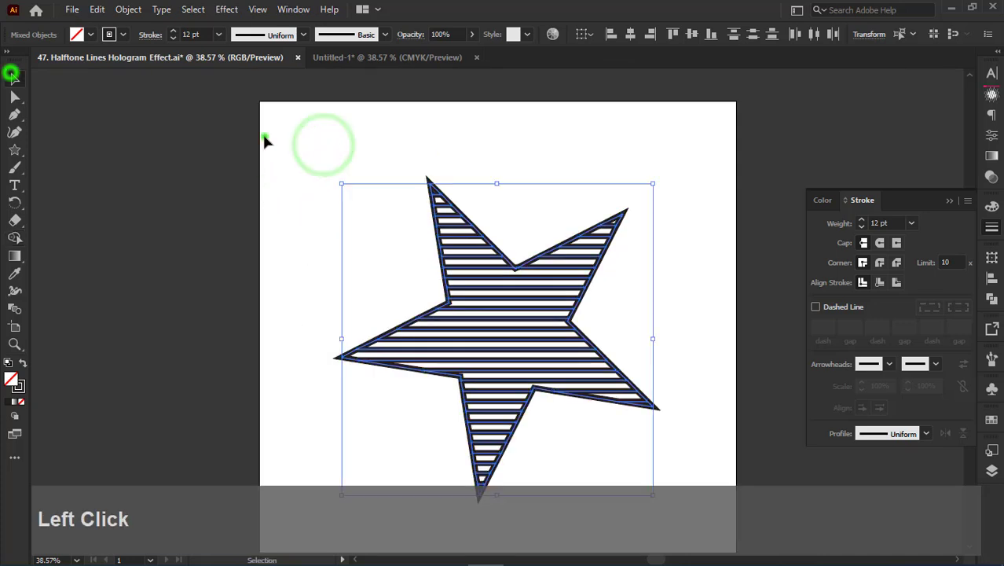
click(262, 135)
key(ctrl+0)
click(538, 153)
click(518, 240)
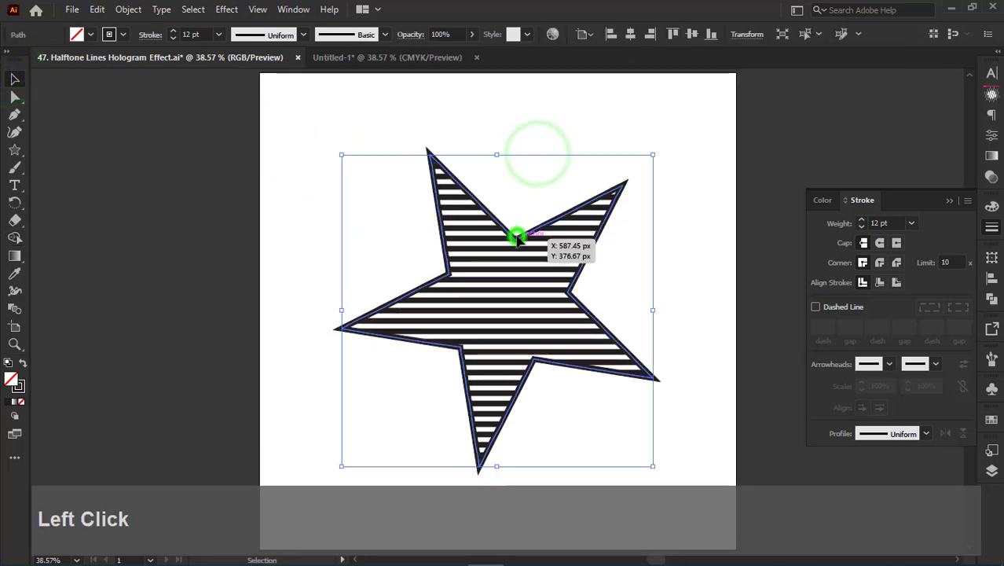
key(Delete)
click(385, 104)
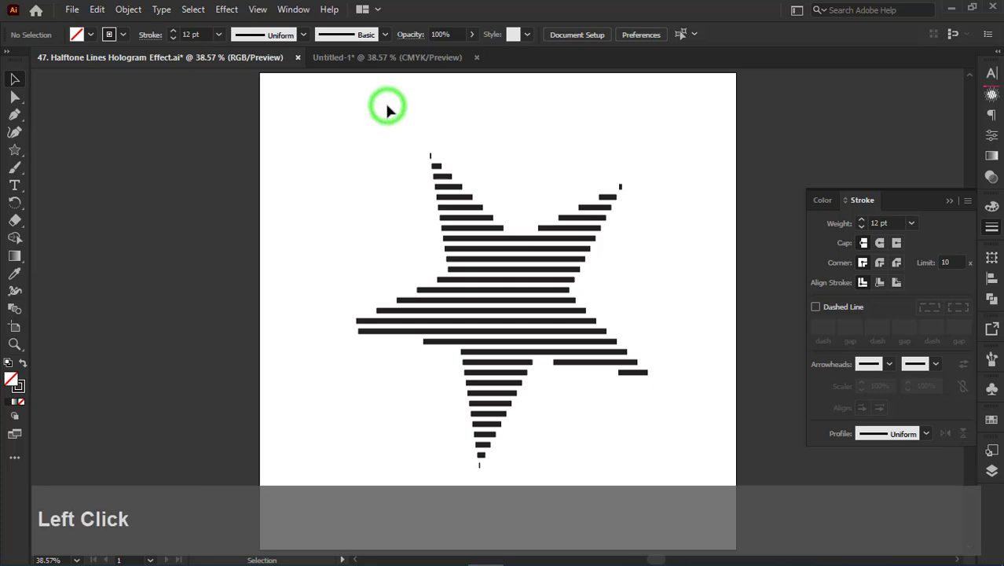
- Delete the tiny leftover line segments at the two upper tips and the bottom tip of the star shape
key(a)
drag(418, 143, 444, 162)
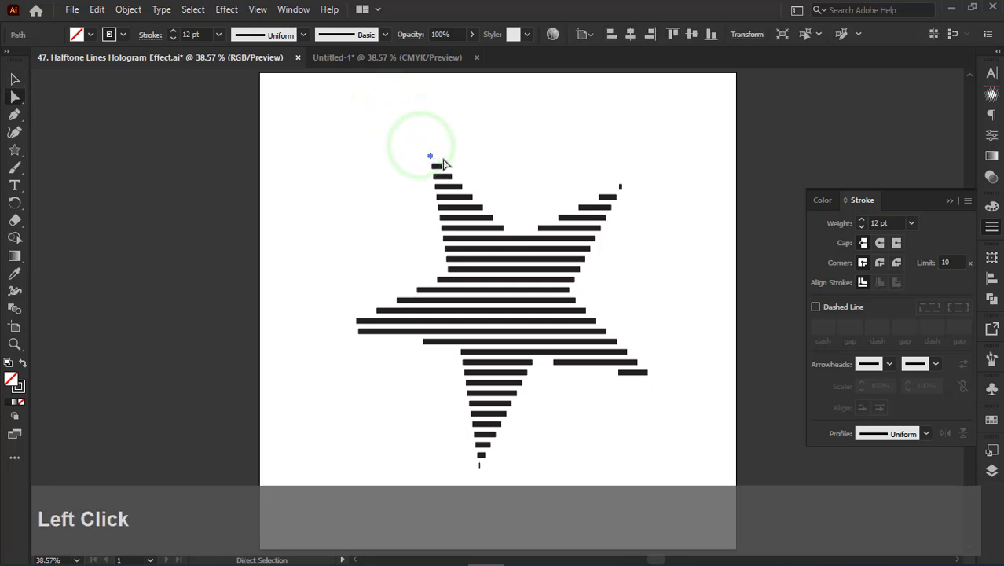
key(Delete)
drag(468, 460, 484, 473)
key(Delete)
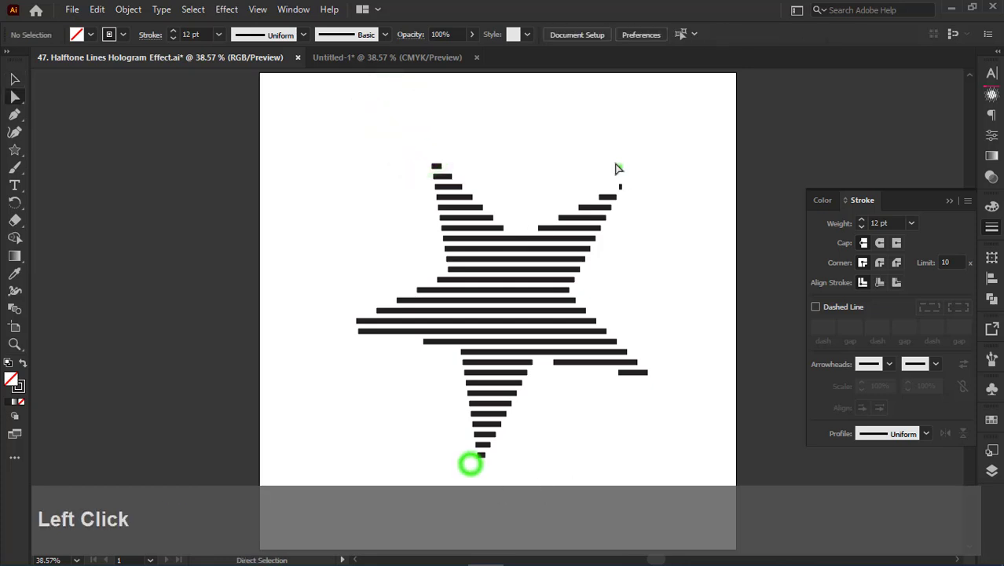
drag(617, 164, 628, 189)
key(Delete)
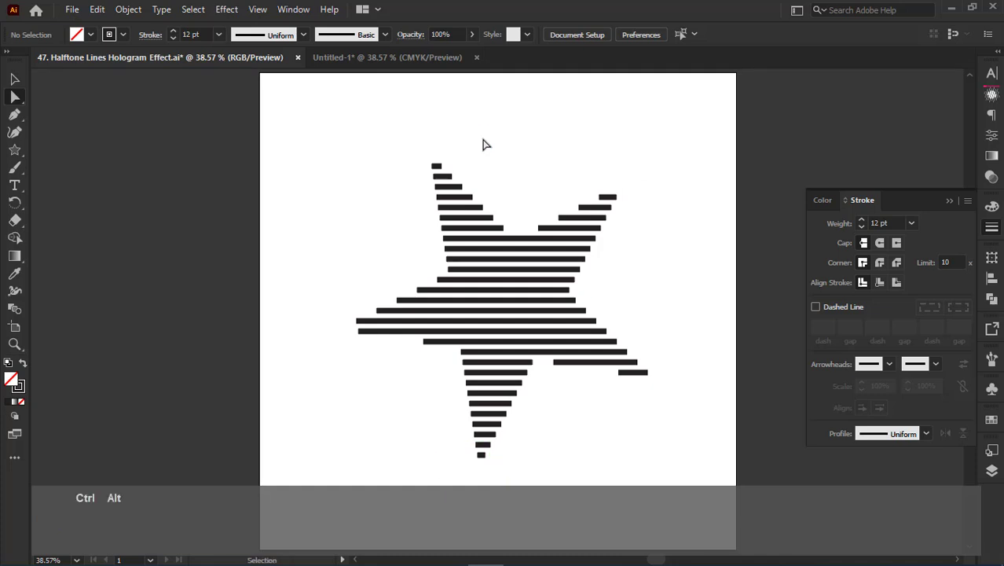
- Show the hidden thin full-width line group again and lock it
key(ctrl+alt+3)
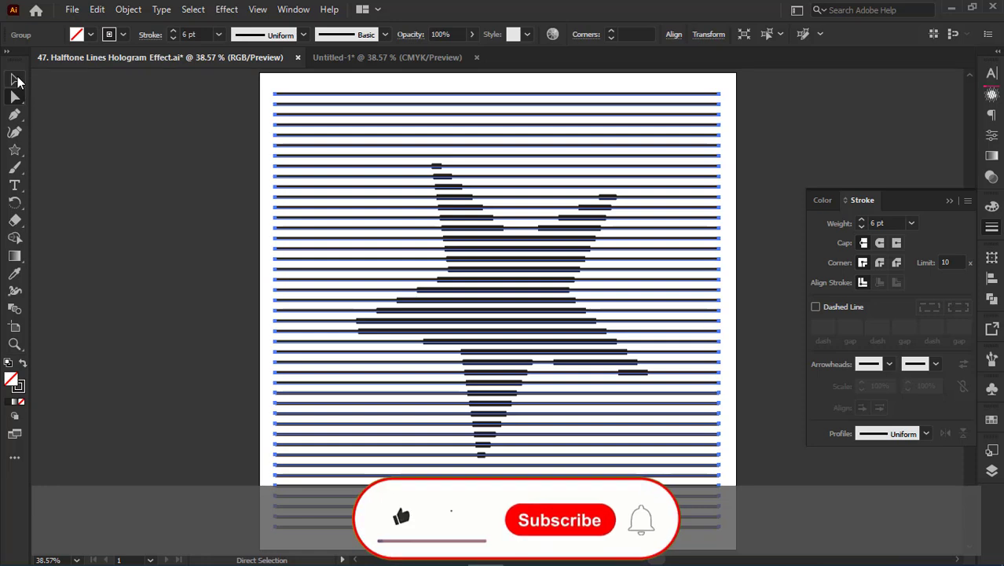
key(ctrl+2)
click(17, 77)
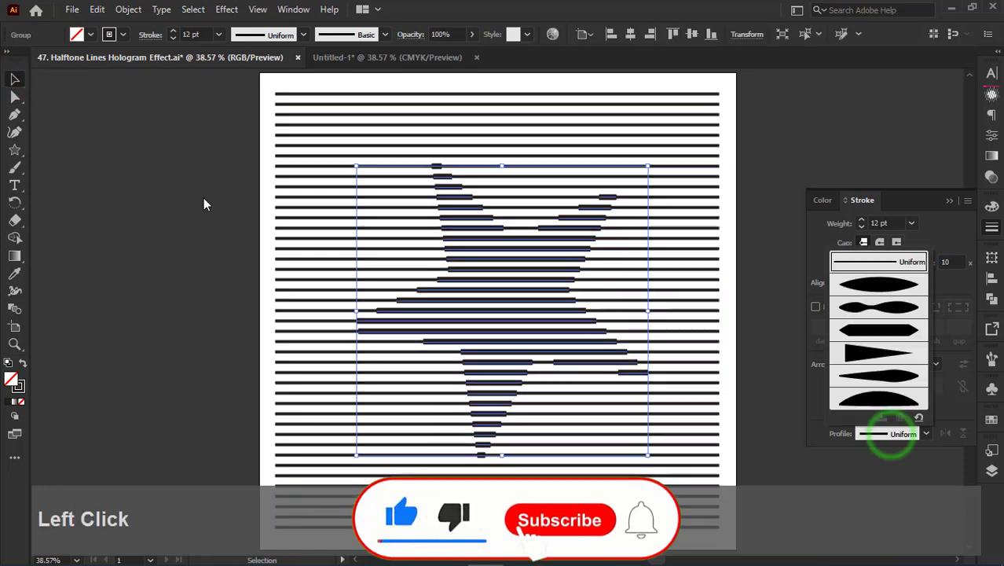
click(198, 190)
- Select the thick star lines and try Width Profiles 1, 3, 5 and 6 on them
key(ctrl+z)
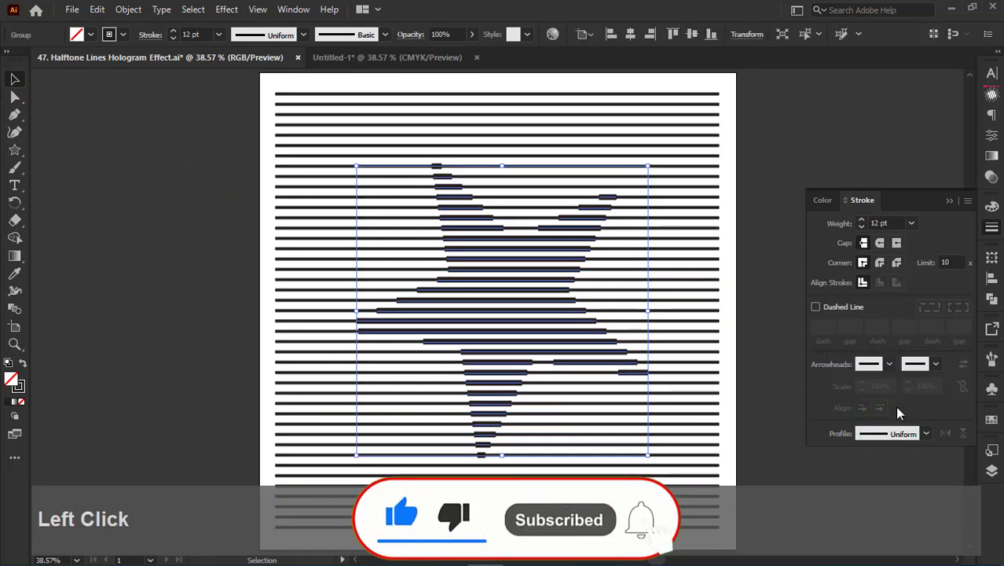
click(892, 434)
click(882, 288)
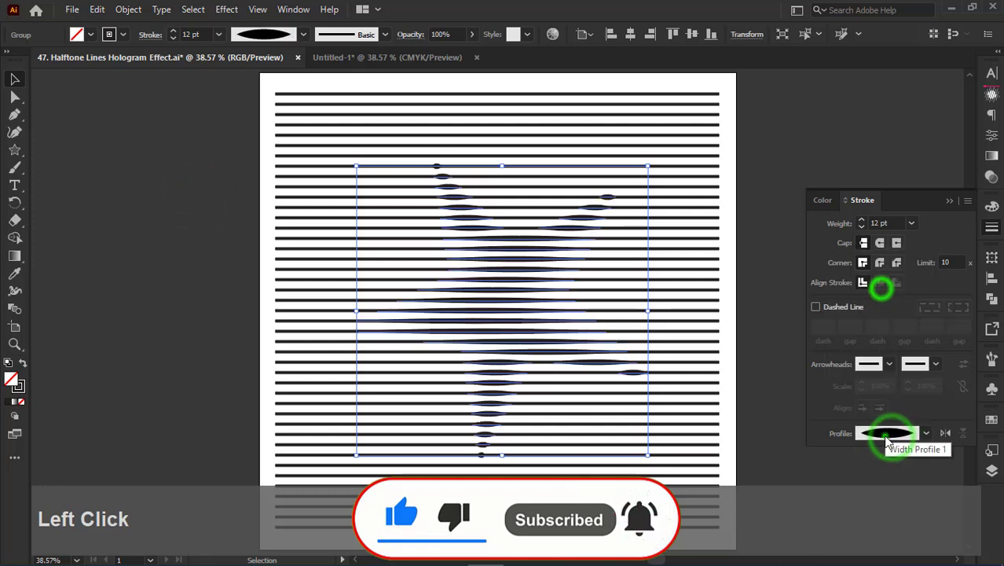
click(852, 121)
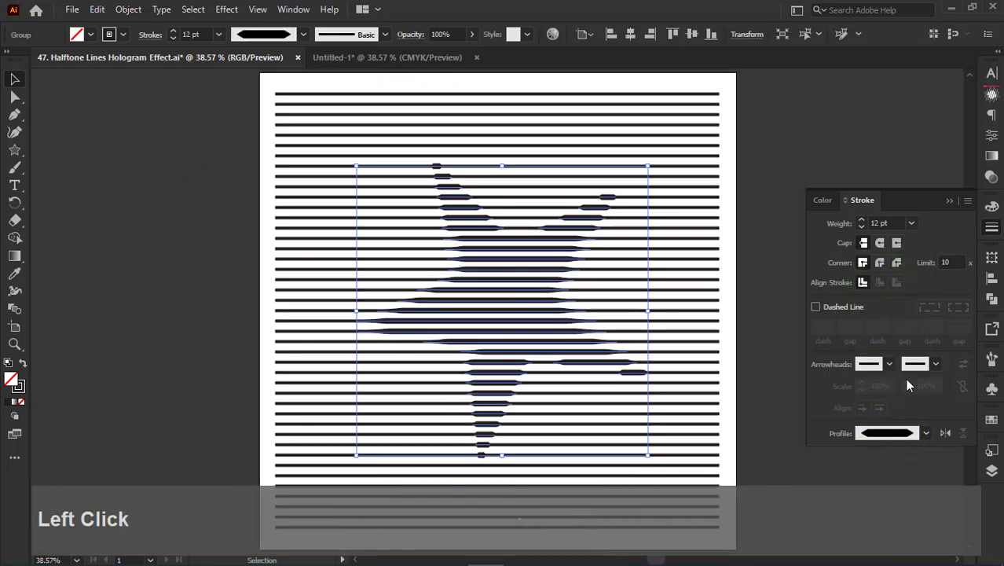
click(903, 437)
click(884, 381)
click(887, 434)
click(886, 402)
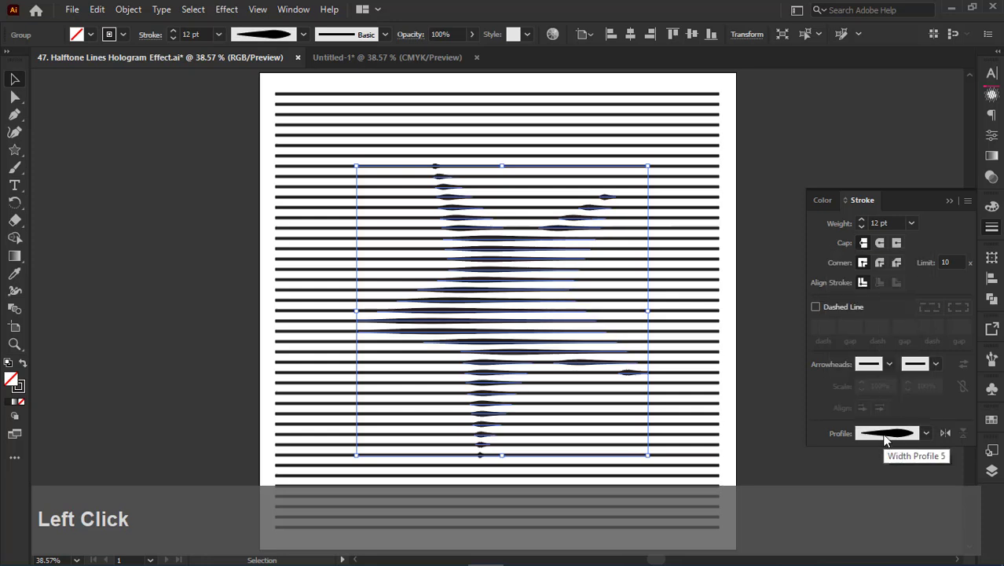
click(886, 434)
click(882, 409)
- Apply Width Profile 3 to the thick star lines and deselect them
click(523, 269)
click(885, 434)
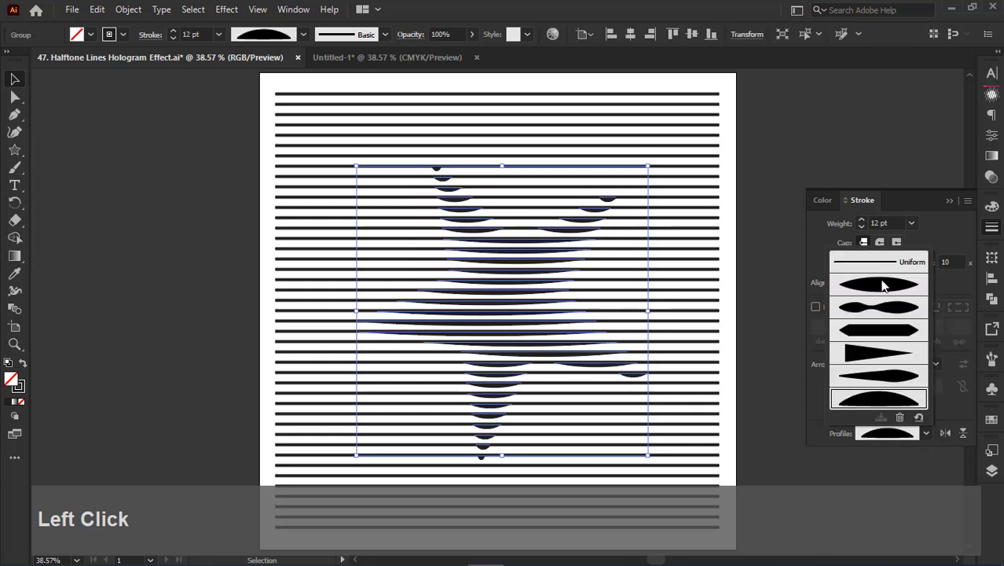
click(880, 381)
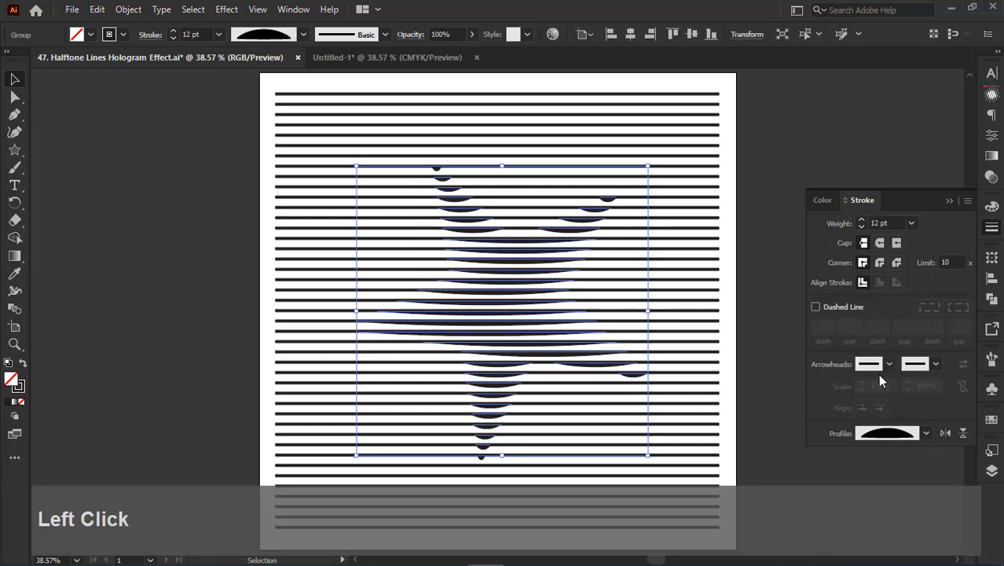
click(855, 137)
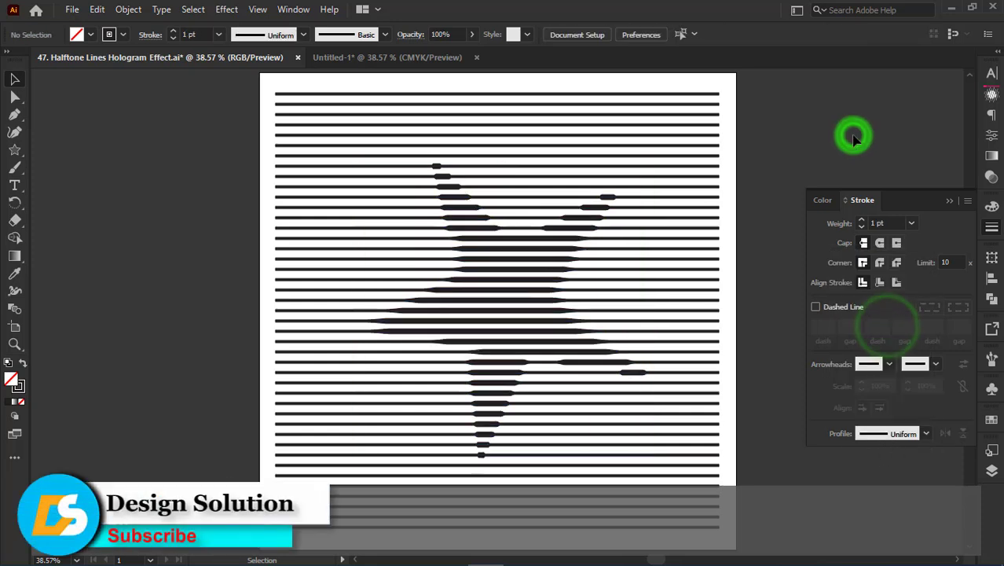